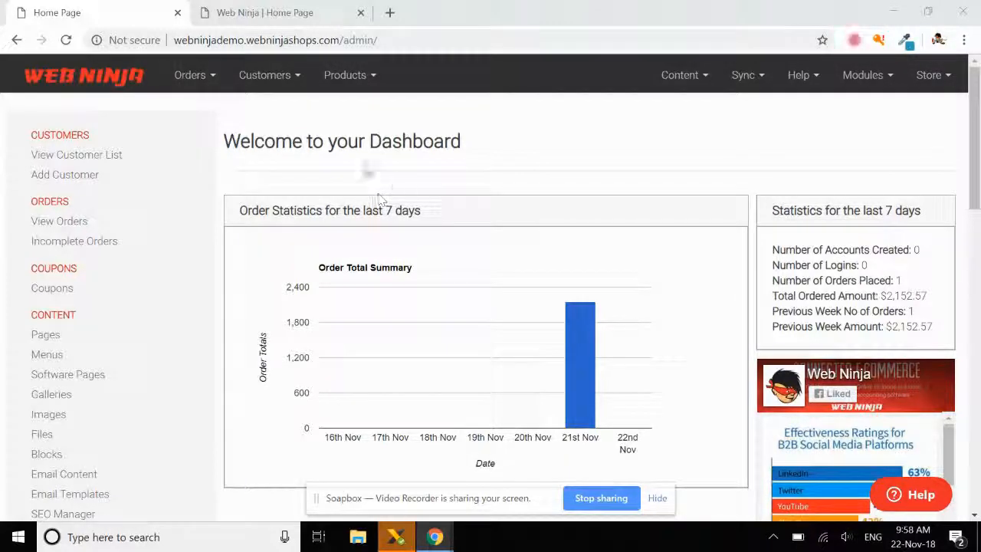
{"action": "left_click", "coordinate": [333, 150]}
{"action": "double_click", "coordinate": [334, 149]}
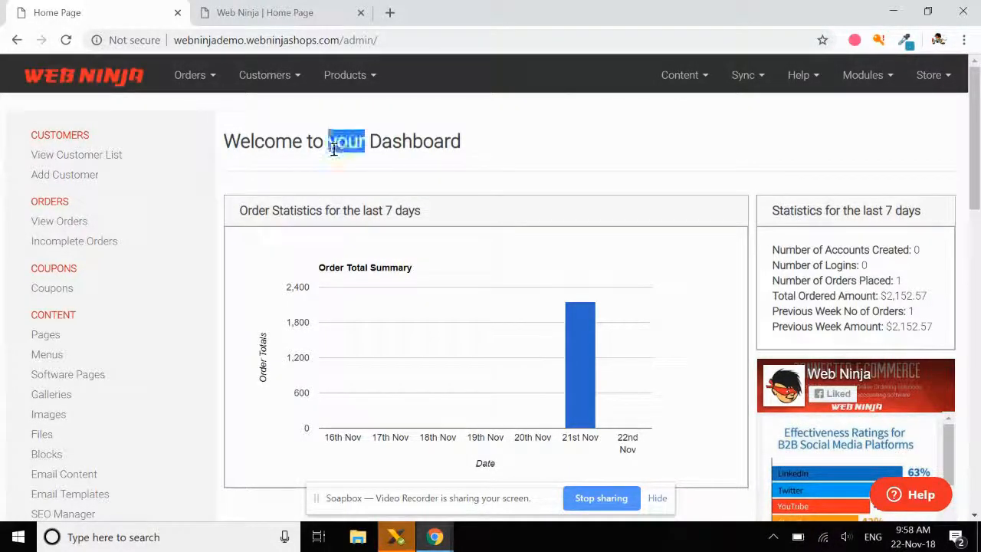
{"action": "left_click", "coordinate": [465, 39]}
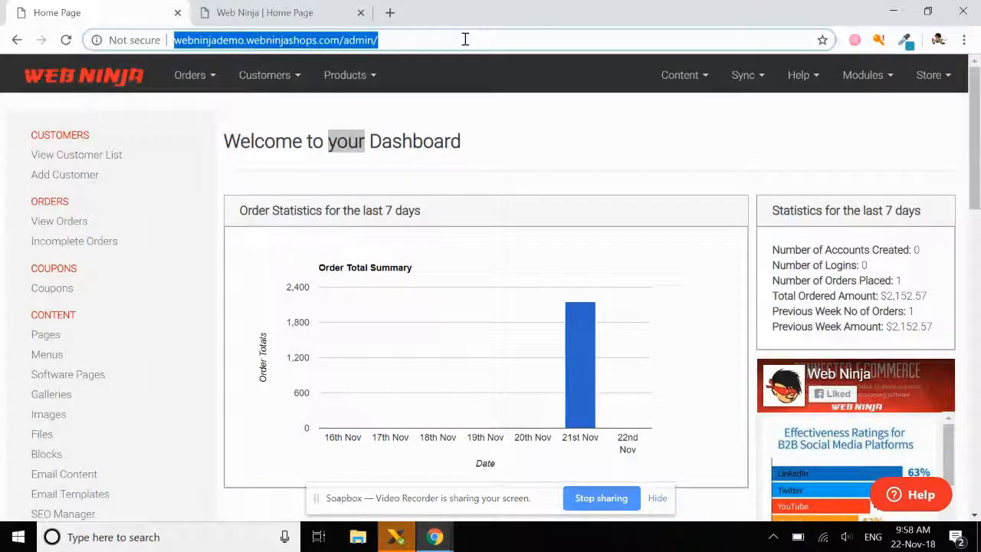
Reload the Web Ninja storefront home page and expand its front-end editing bar
{"action": "left_click", "coordinate": [291, 17]}
{"action": "left_click", "coordinate": [377, 38]}
{"action": "key", "text": "Return"}
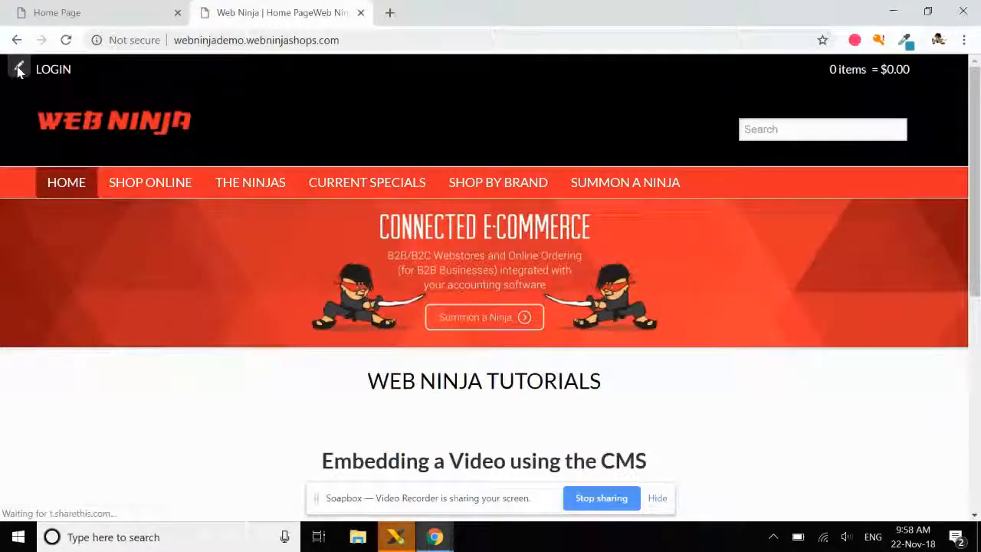
{"action": "left_click", "coordinate": [16, 71]}
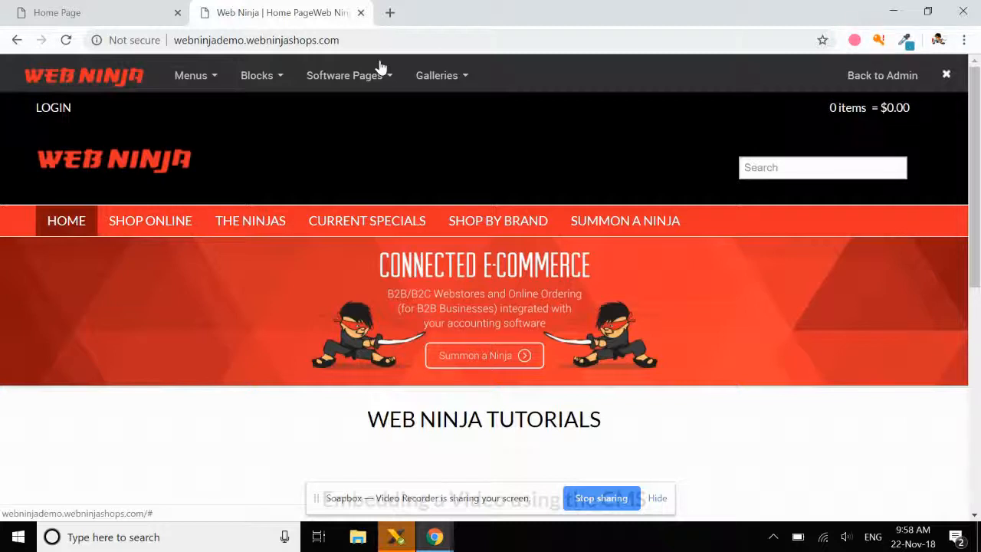
{"action": "left_click", "coordinate": [198, 82]}
{"action": "left_click", "coordinate": [248, 80]}
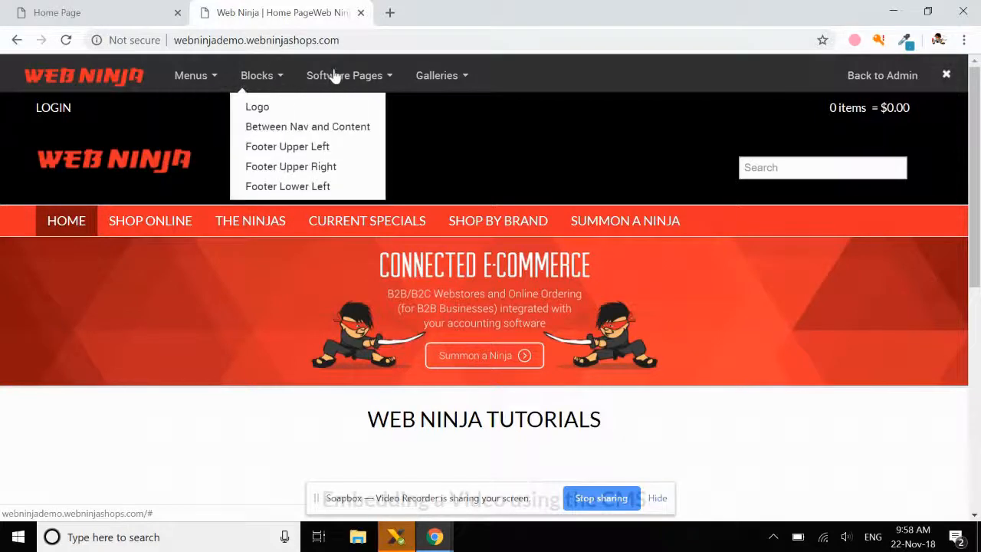
{"action": "left_click", "coordinate": [335, 75]}
{"action": "left_click", "coordinate": [434, 75]}
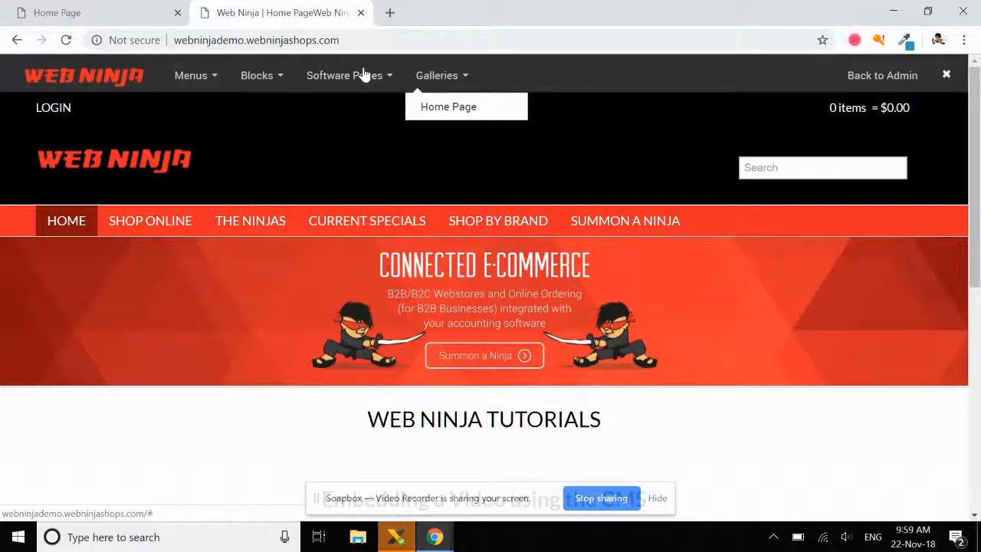
Open the Our Company menu's items, move Projects directly above Our Philosophy, and save the sort order
{"action": "left_click", "coordinate": [191, 76]}
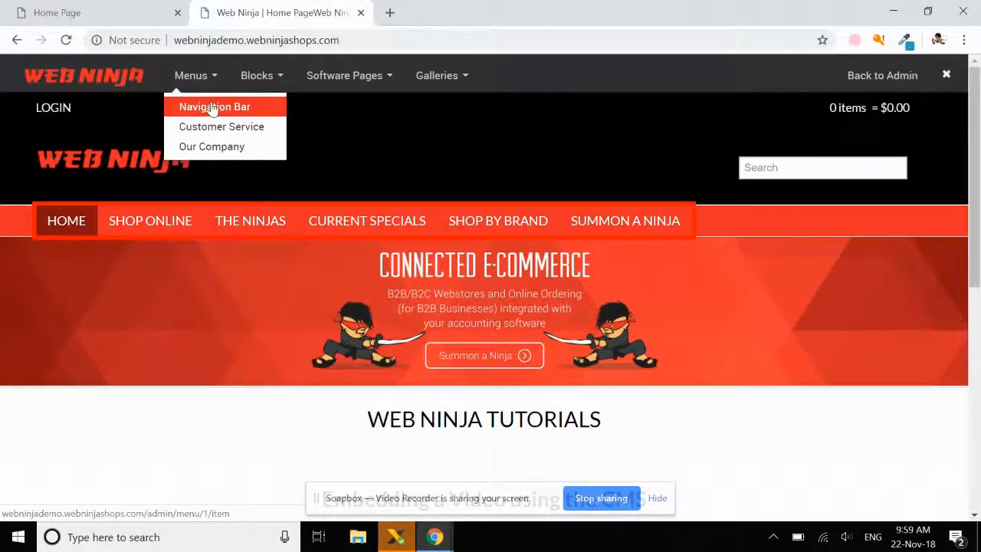
{"action": "left_click_drag", "start_coordinate": [975, 167], "coordinate": [976, 389]}
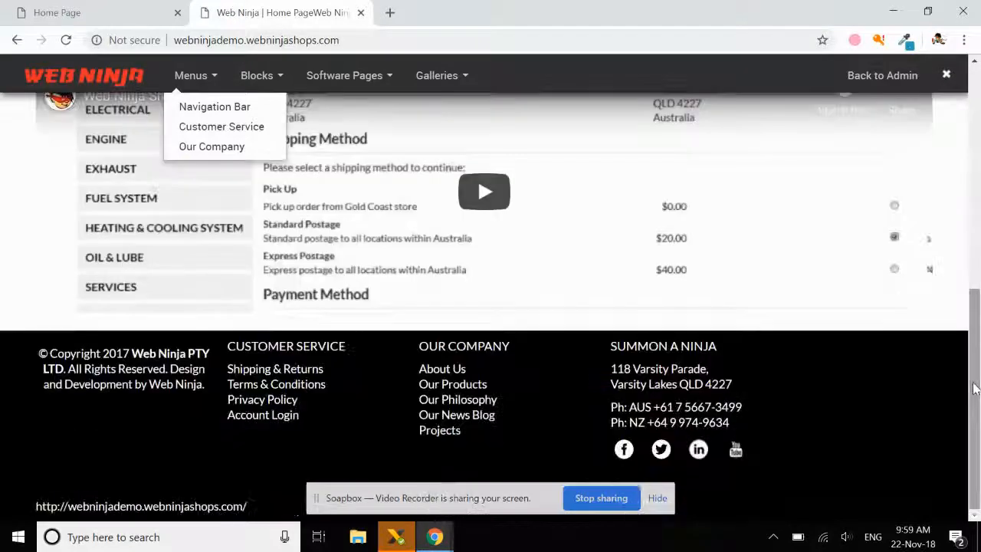
{"action": "left_click", "coordinate": [208, 149]}
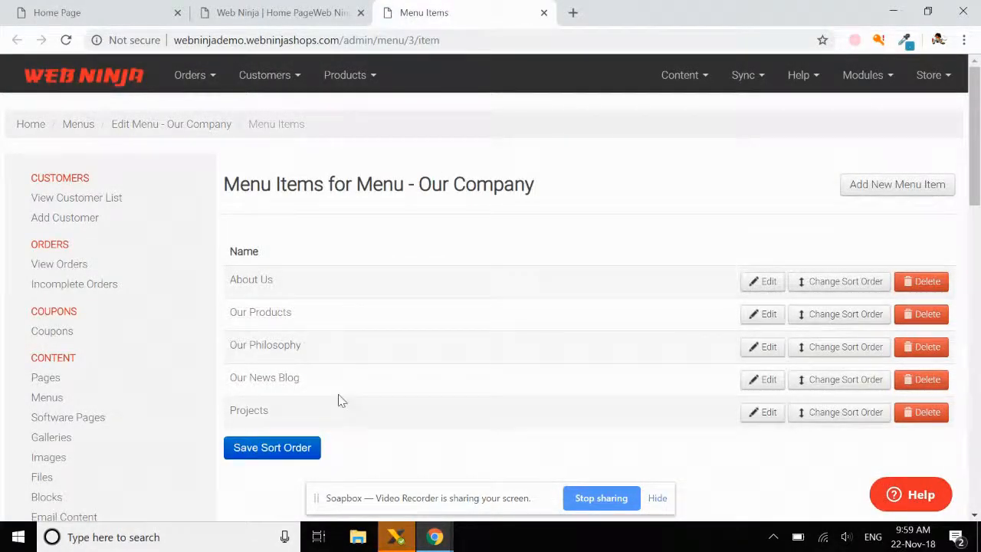
{"action": "left_click", "coordinate": [659, 499]}
{"action": "left_click_drag", "start_coordinate": [342, 419], "coordinate": [338, 345]}
{"action": "left_click", "coordinate": [270, 449]}
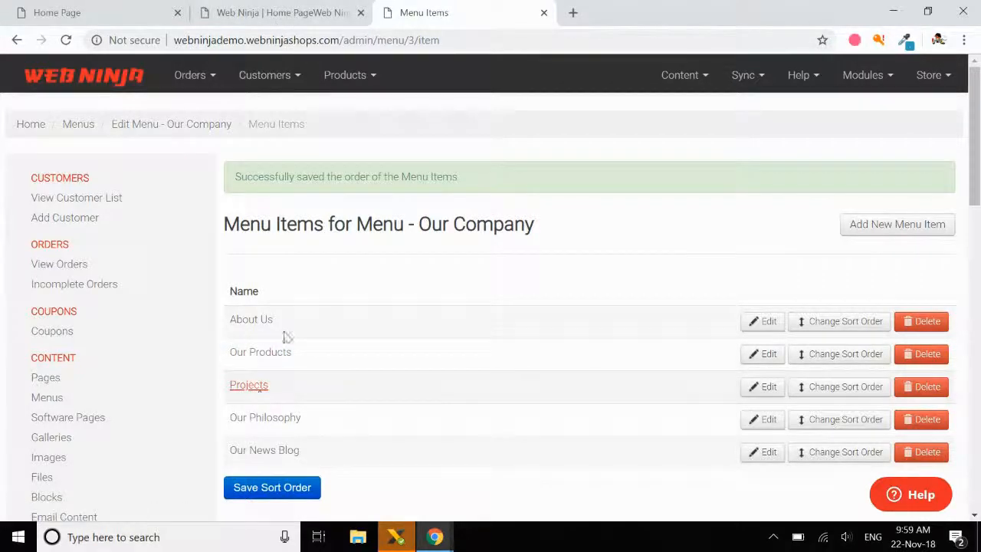
Reload the storefront home page and check the order of the Our Company links in the footer
{"action": "left_click", "coordinate": [284, 14]}
{"action": "left_click", "coordinate": [300, 46]}
{"action": "key", "text": "Return"}
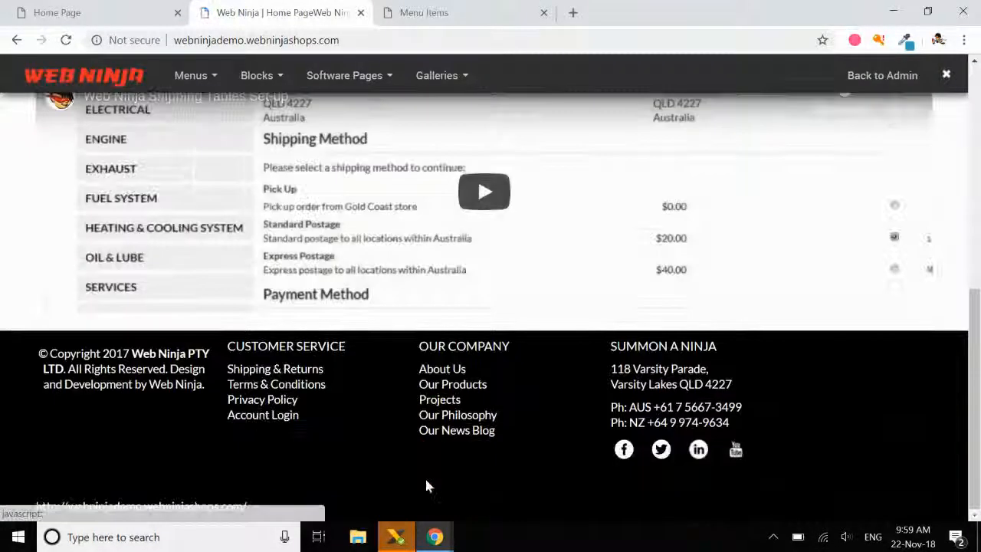
{"action": "left_click", "coordinate": [534, 440]}
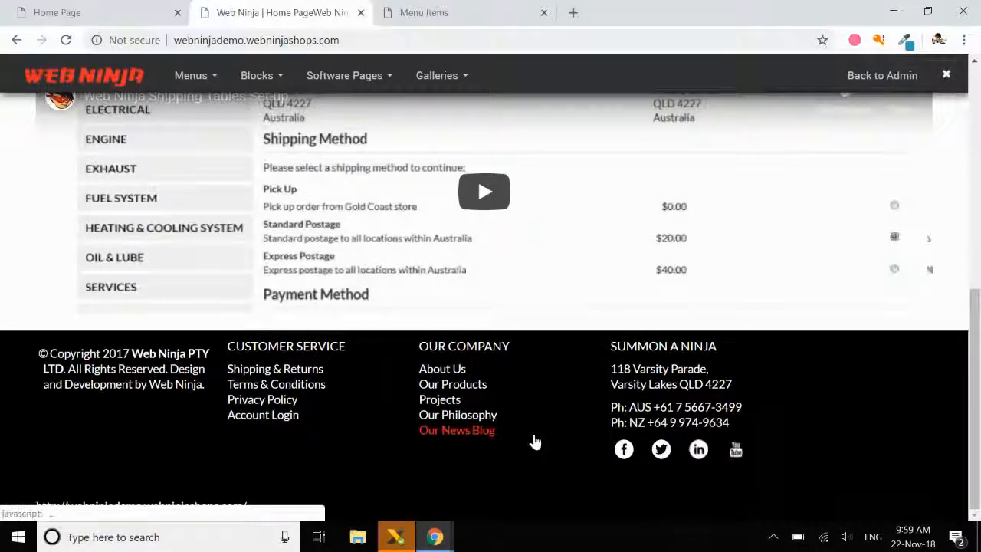
{"action": "scroll", "coordinate": [535, 442], "scroll_direction": "up", "scroll_amount": 6}
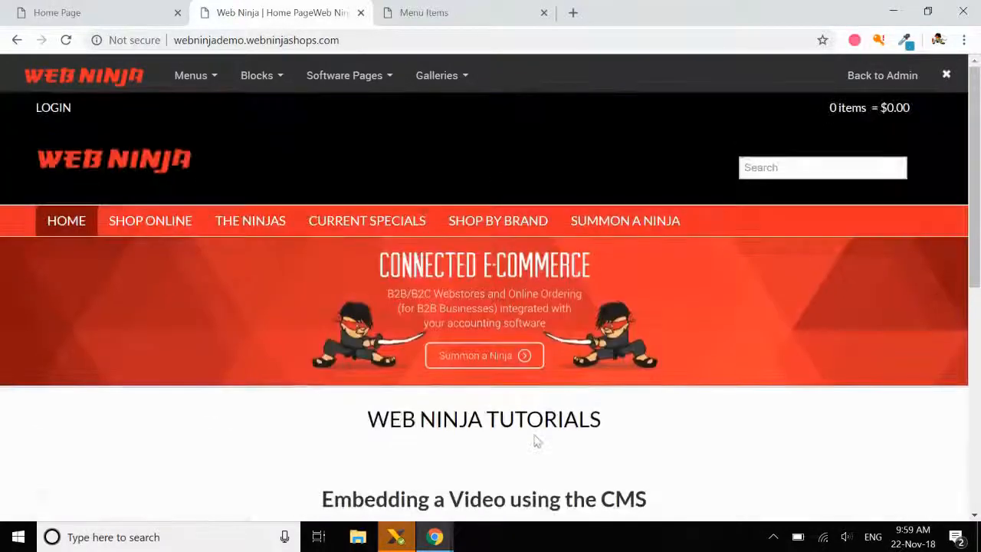
Open the Logo block from the storefront editing bar and inspect the logo image in its content editor
{"action": "left_click", "coordinate": [192, 80]}
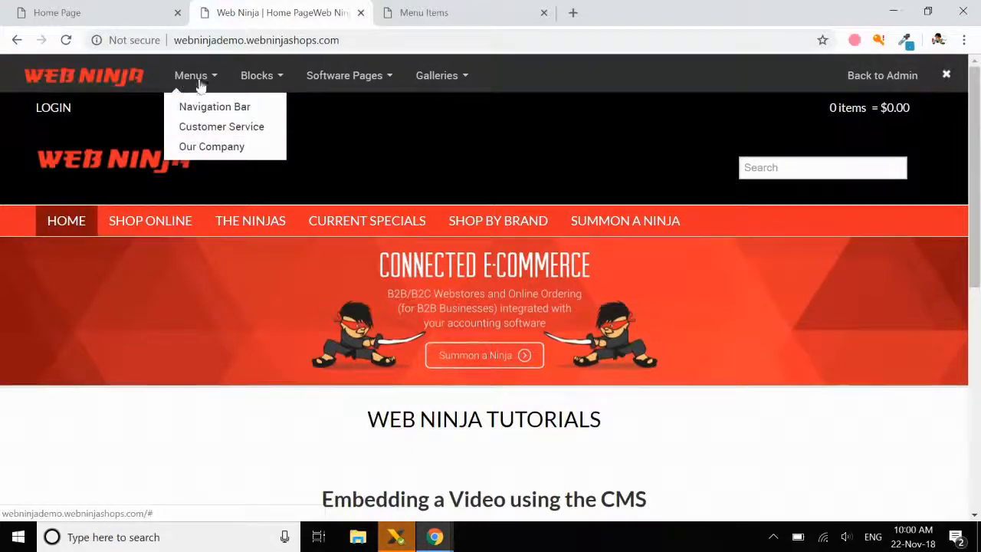
{"action": "left_click", "coordinate": [262, 80]}
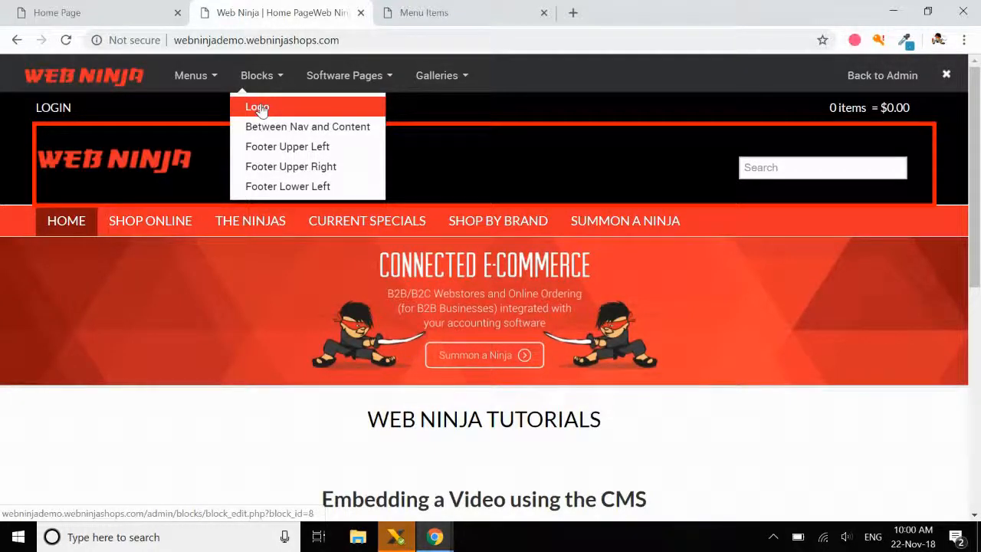
{"action": "left_click", "coordinate": [261, 109]}
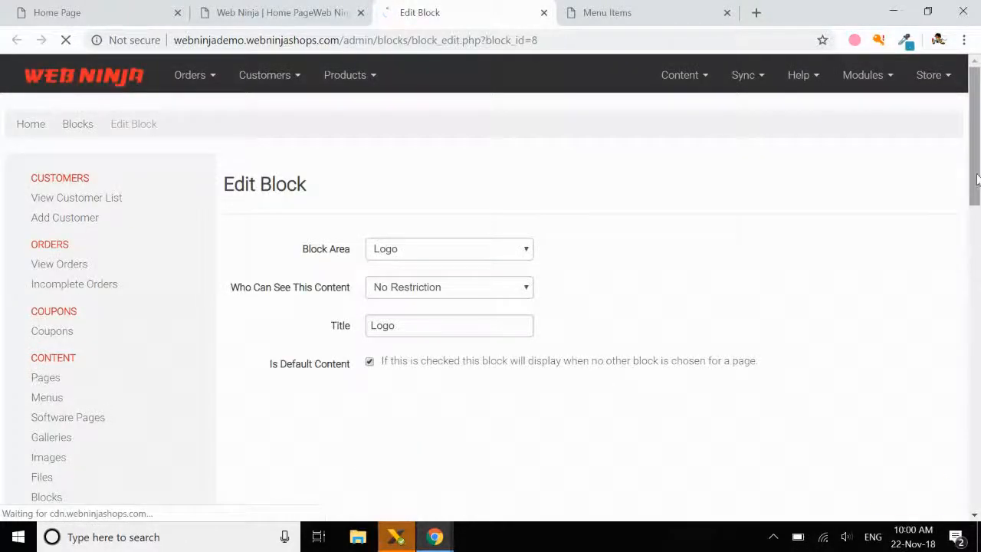
{"action": "scroll", "coordinate": [976, 179], "scroll_direction": "down", "scroll_amount": 2}
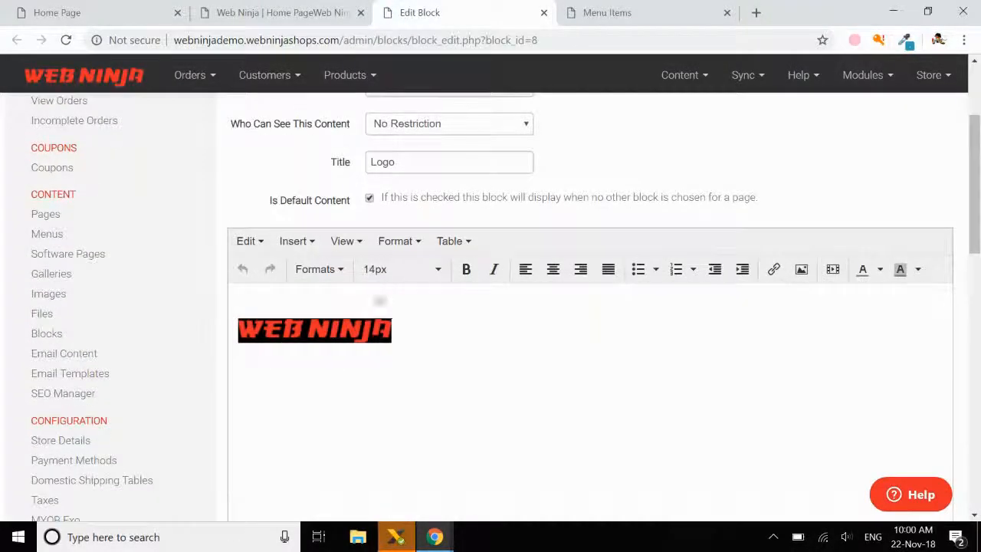
{"action": "left_click", "coordinate": [299, 325]}
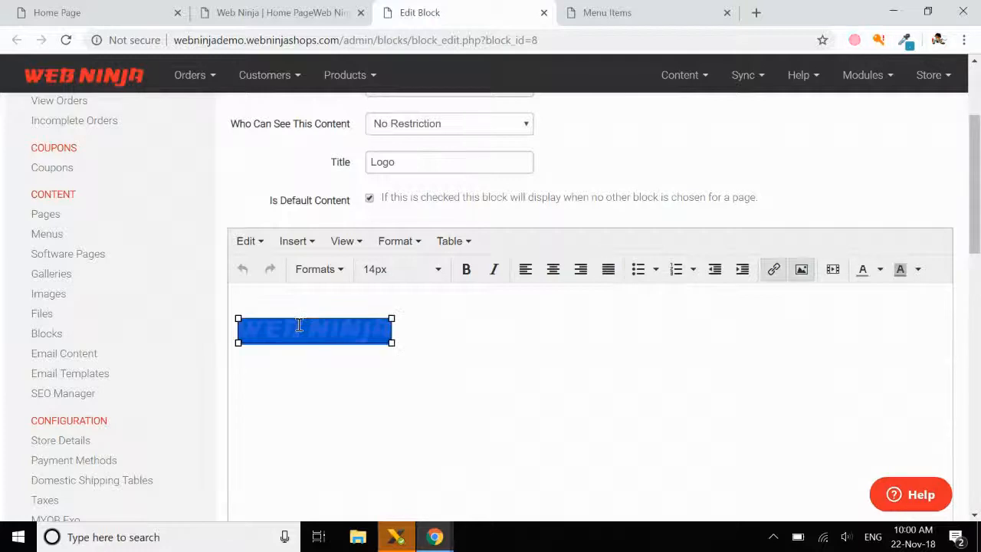
{"action": "left_click", "coordinate": [523, 321]}
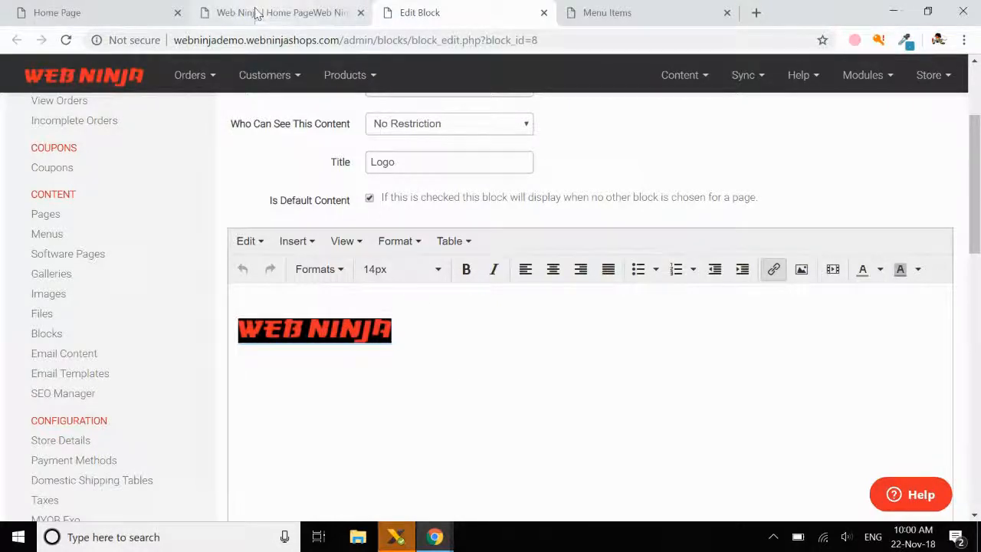
Return to the storefront, locate the phone numbers in the footer, and open the Footer Upper Right block for editing
{"action": "left_click", "coordinate": [257, 14]}
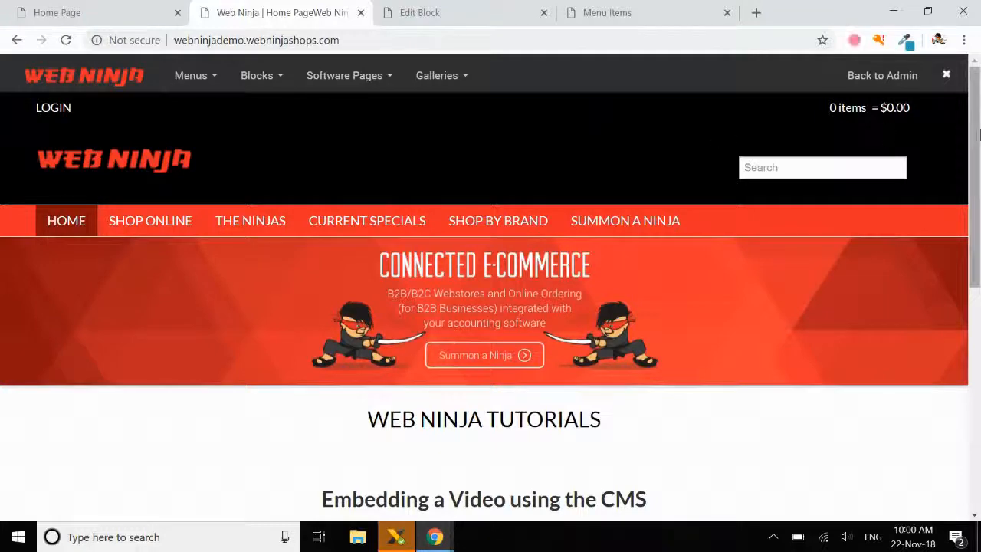
{"action": "left_click_drag", "start_coordinate": [977, 140], "coordinate": [976, 366]}
{"action": "left_click_drag", "start_coordinate": [629, 407], "coordinate": [752, 436]}
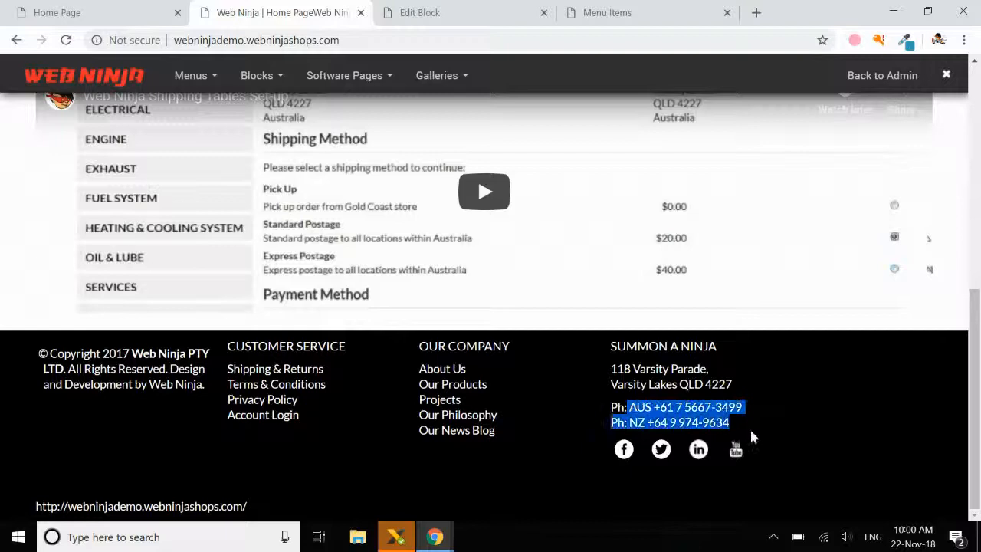
{"action": "left_click", "coordinate": [673, 404]}
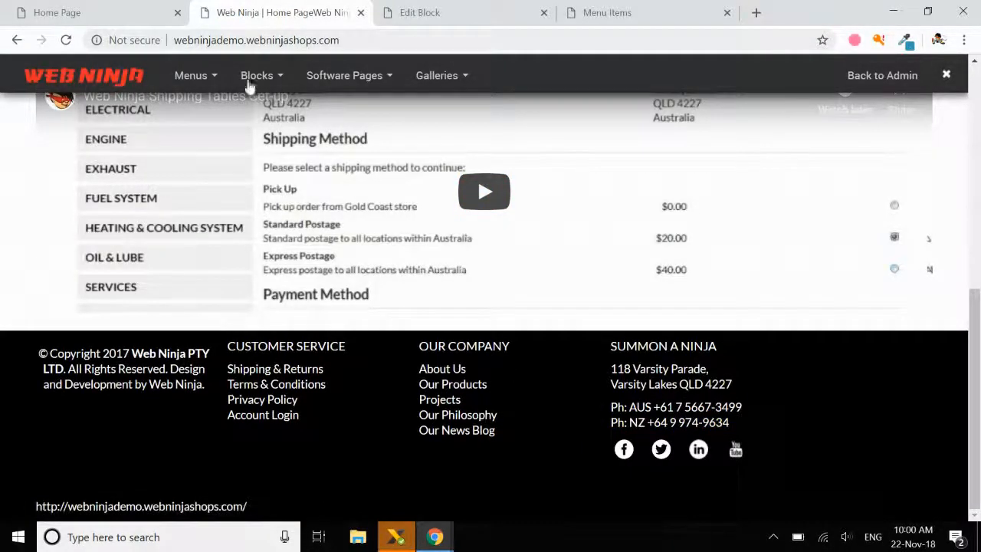
{"action": "left_click", "coordinate": [264, 76]}
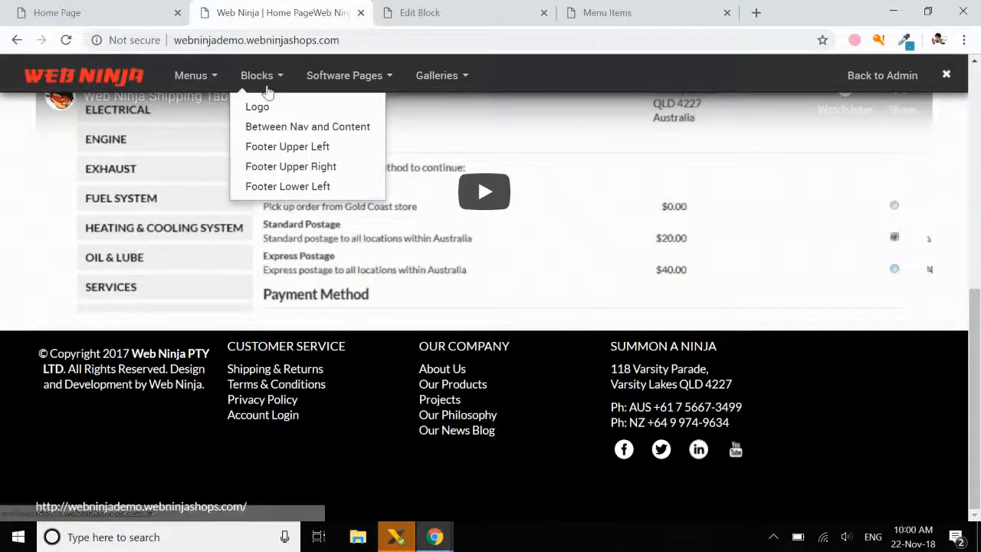
{"action": "left_click", "coordinate": [281, 168]}
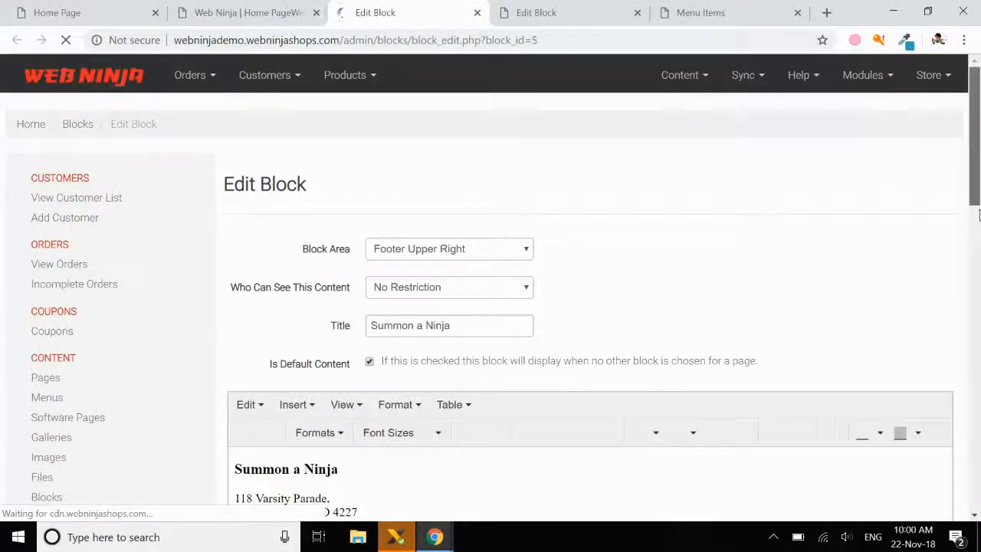
Change the last two digits of the Australian phone number to 88 in the Summon a Ninja block and update the block
{"action": "scroll", "coordinate": [966, 278], "scroll_direction": "down", "scroll_amount": 5}
{"action": "scroll", "coordinate": [939, 253], "scroll_direction": "up", "scroll_amount": 1}
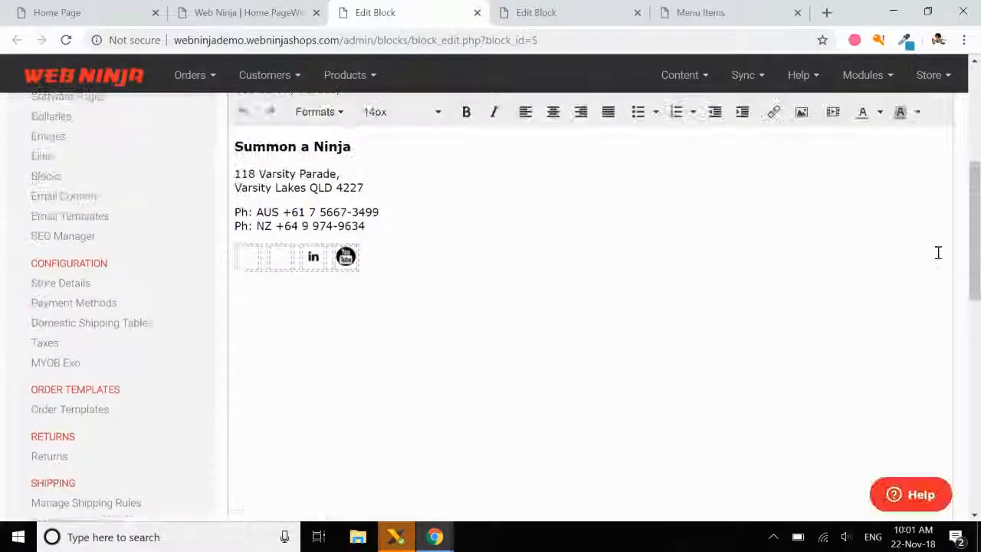
{"action": "left_click", "coordinate": [379, 212]}
{"action": "key", "text": "BackSpace"}
{"action": "key", "text": "BackSpace"}
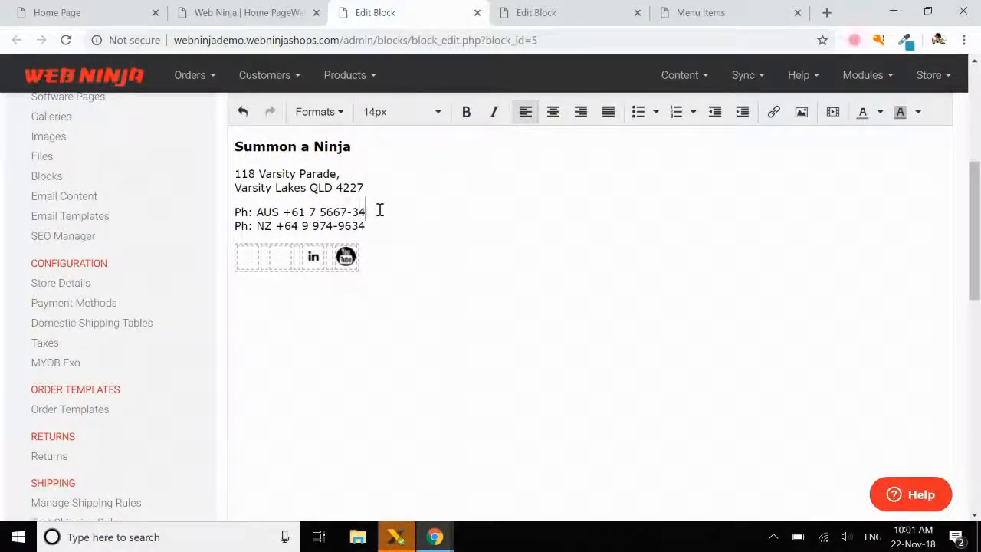
{"action": "type", "text": "88"}
{"action": "left_click_drag", "start_coordinate": [970, 222], "coordinate": [971, 329]}
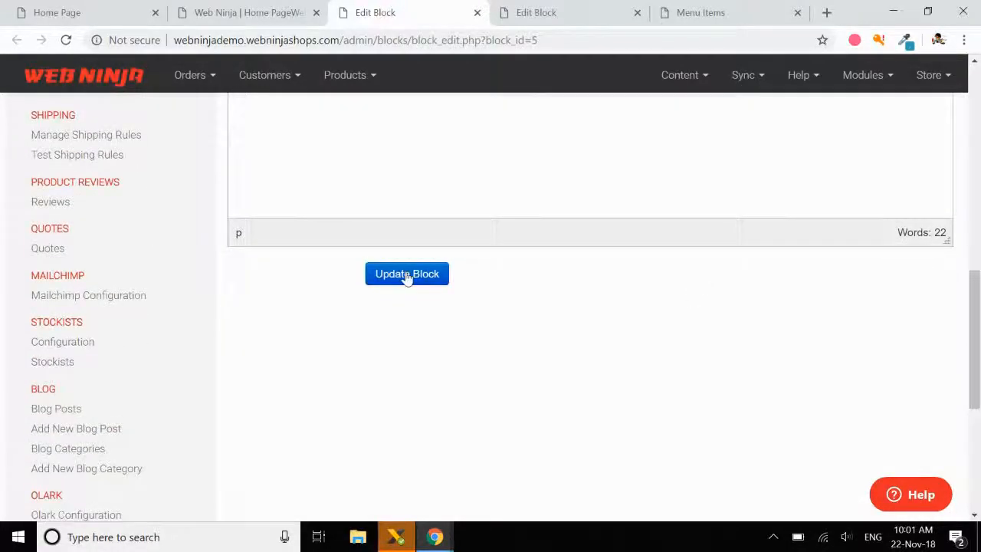
{"action": "left_click", "coordinate": [406, 281]}
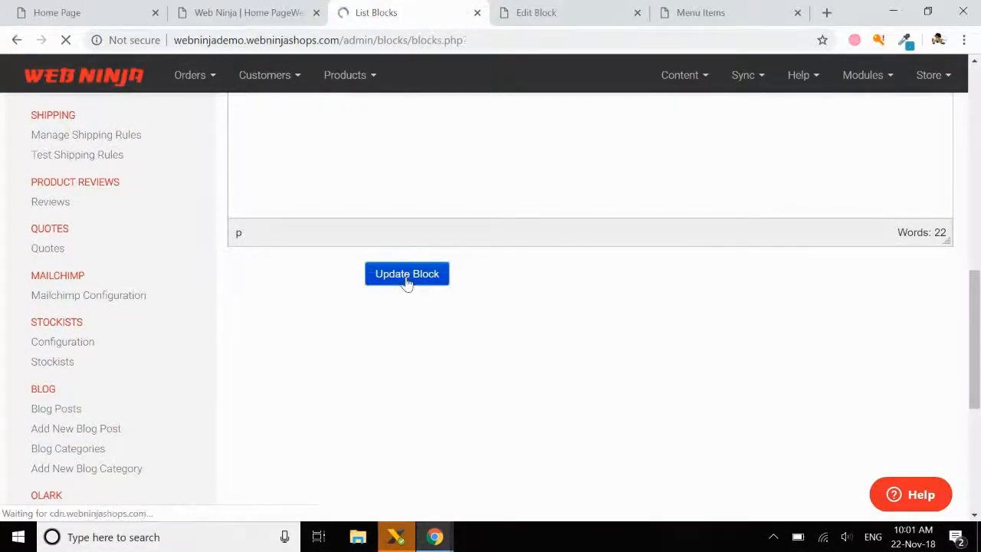
Reload the storefront home page and check the Australian phone number in the footer
{"action": "left_click", "coordinate": [261, 12]}
{"action": "left_click", "coordinate": [304, 42]}
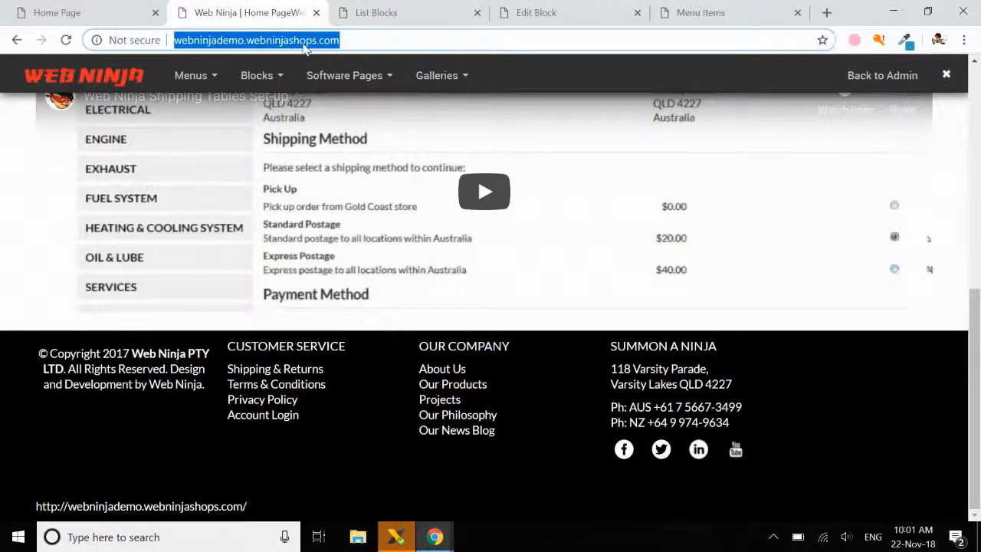
{"action": "key", "text": "Return"}
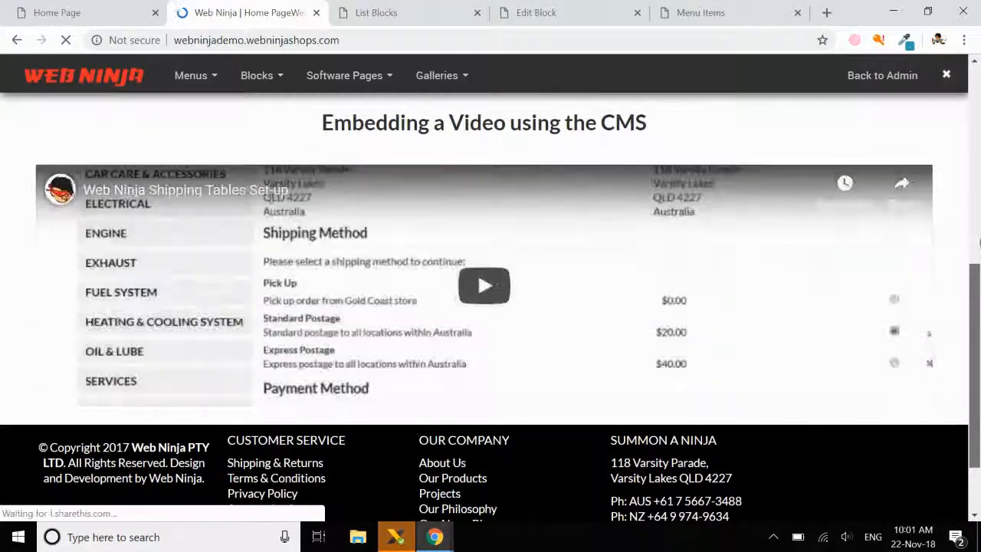
{"action": "scroll", "coordinate": [979, 242], "scroll_direction": "up", "scroll_amount": 5}
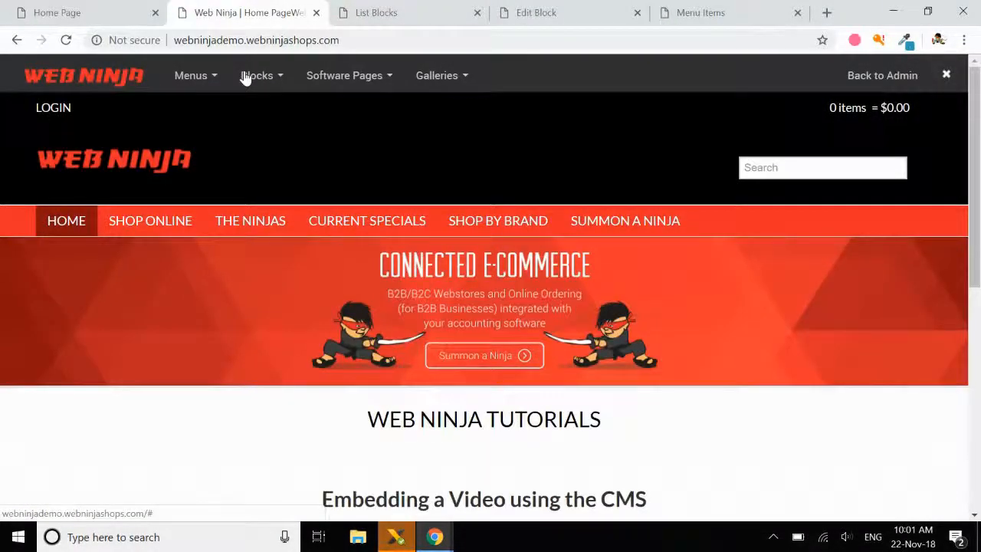
Open the Home Page gallery from the storefront editing bar and start adding a new gallery item
{"action": "left_click", "coordinate": [329, 83]}
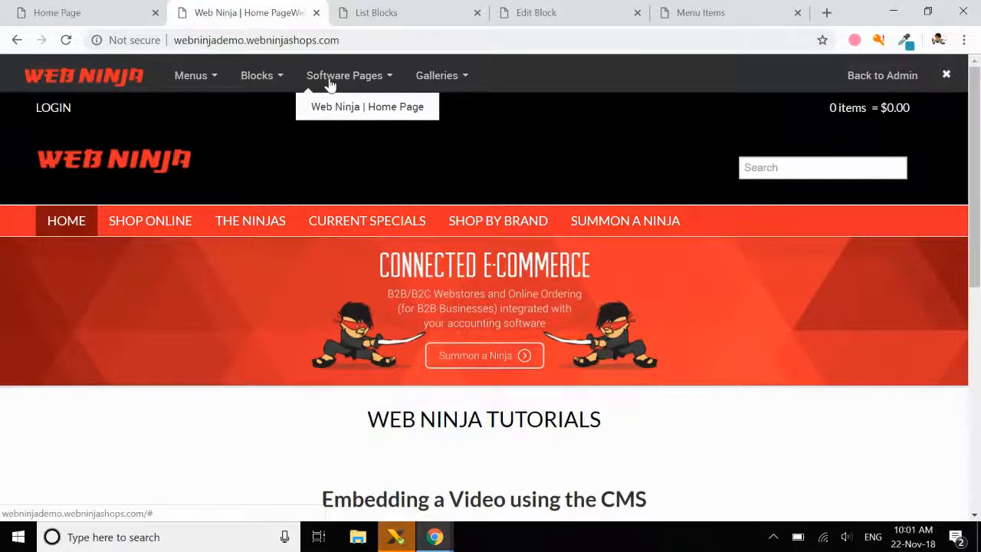
{"action": "left_click", "coordinate": [436, 76]}
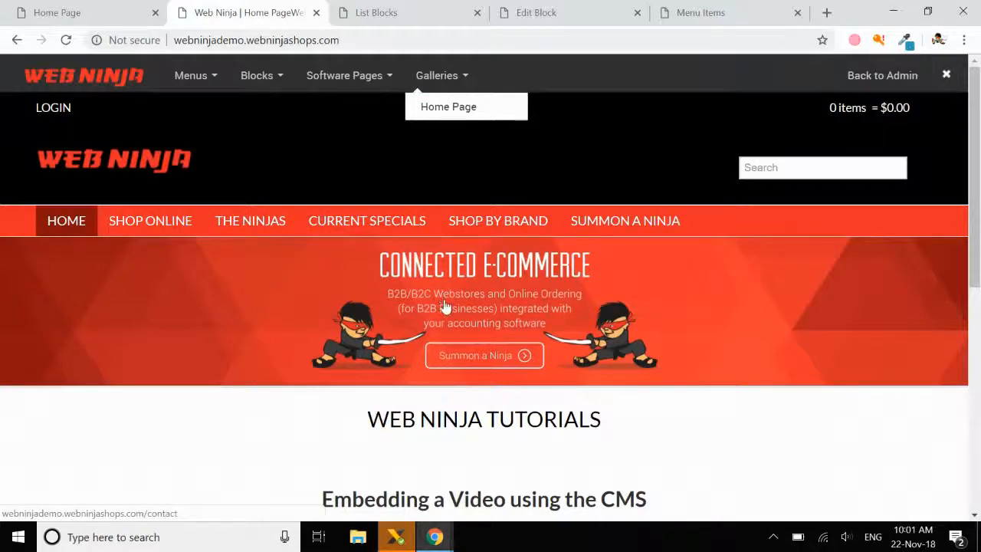
{"action": "left_click", "coordinate": [443, 110]}
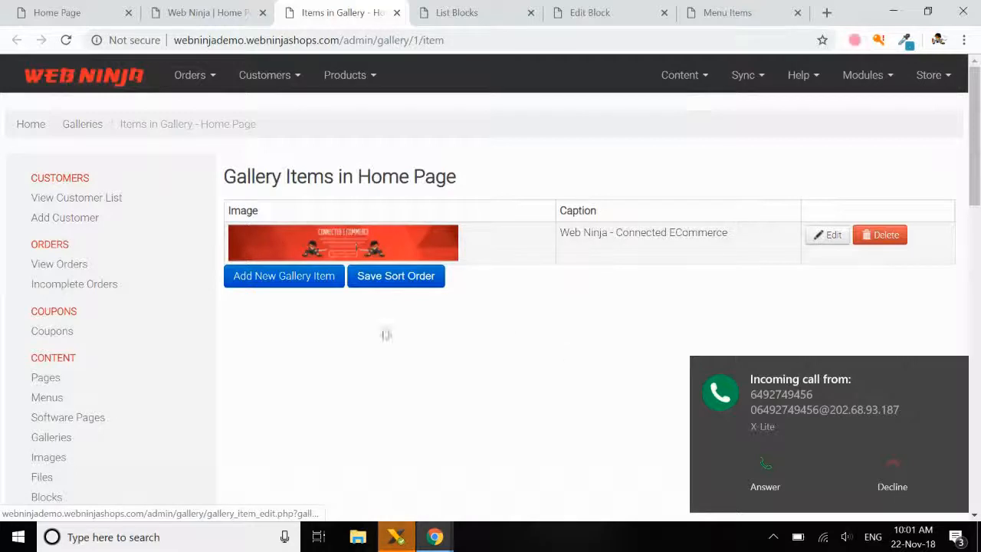
{"action": "left_click", "coordinate": [280, 278]}
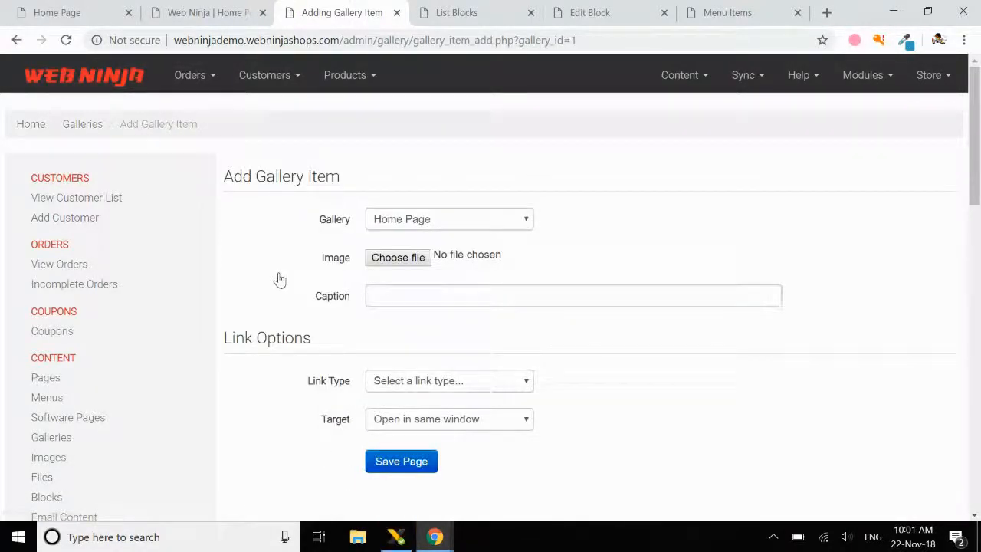
Inspect the image file chooser and the link type options for the new gallery item, and leave the form without saving
{"action": "left_click", "coordinate": [395, 258]}
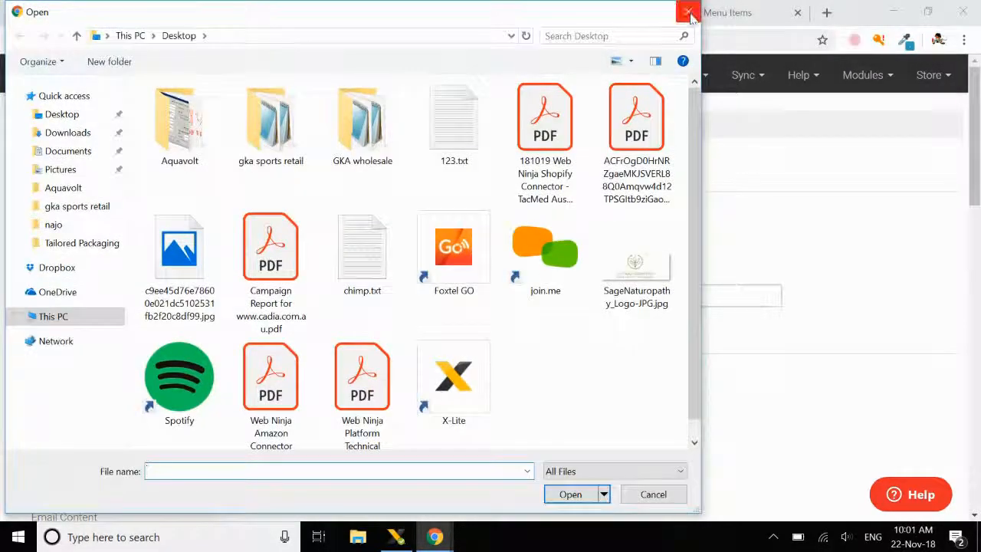
{"action": "left_click", "coordinate": [689, 14]}
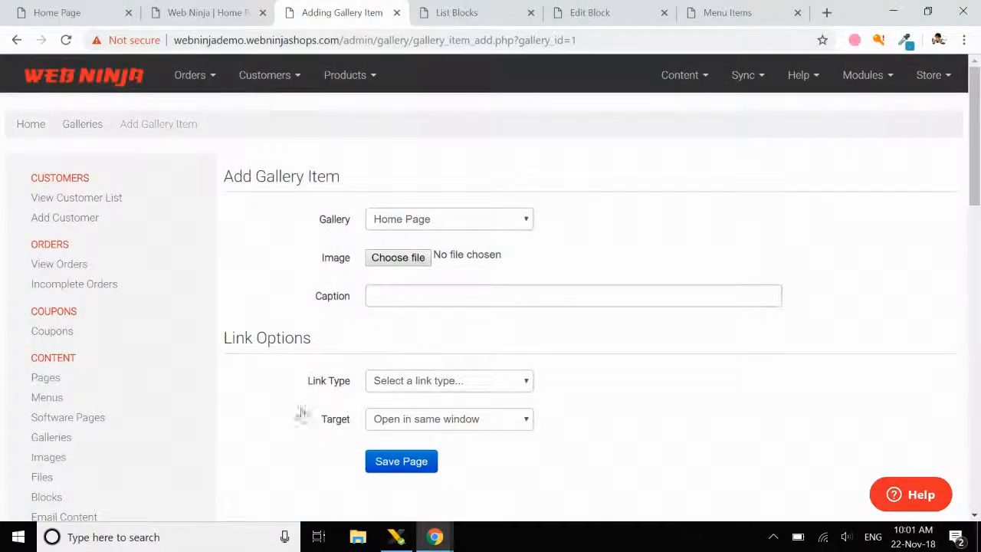
{"action": "left_click", "coordinate": [407, 380]}
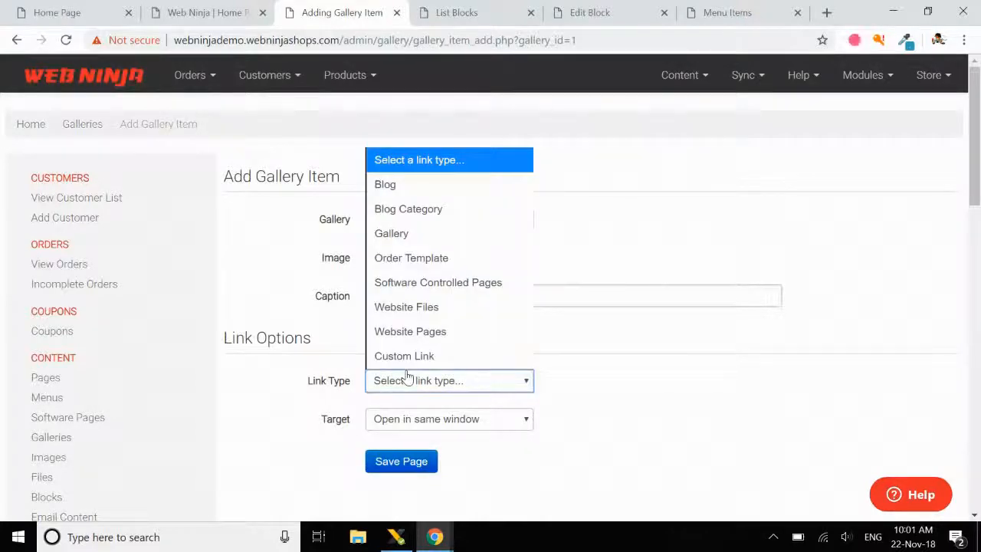
{"action": "left_click", "coordinate": [267, 429]}
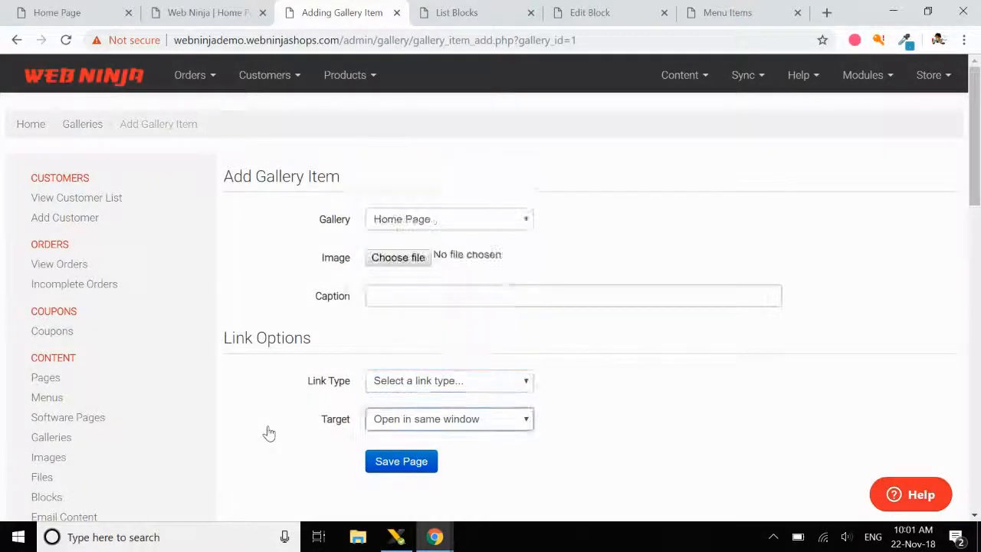
{"action": "left_click", "coordinate": [16, 40]}
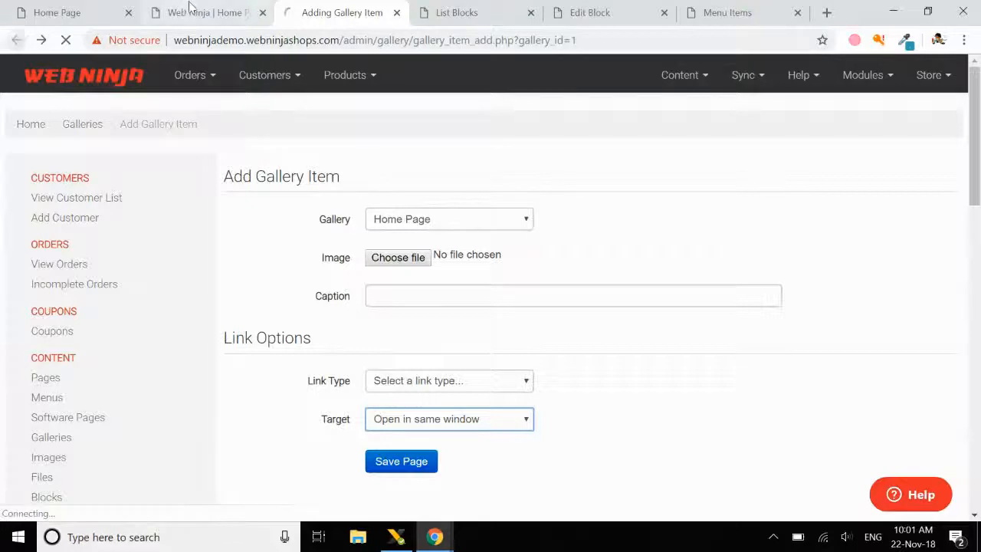
Return to the storefront home page and open its Web Ninja | Home Page software page for editing from the editing bar
{"action": "left_click", "coordinate": [204, 13]}
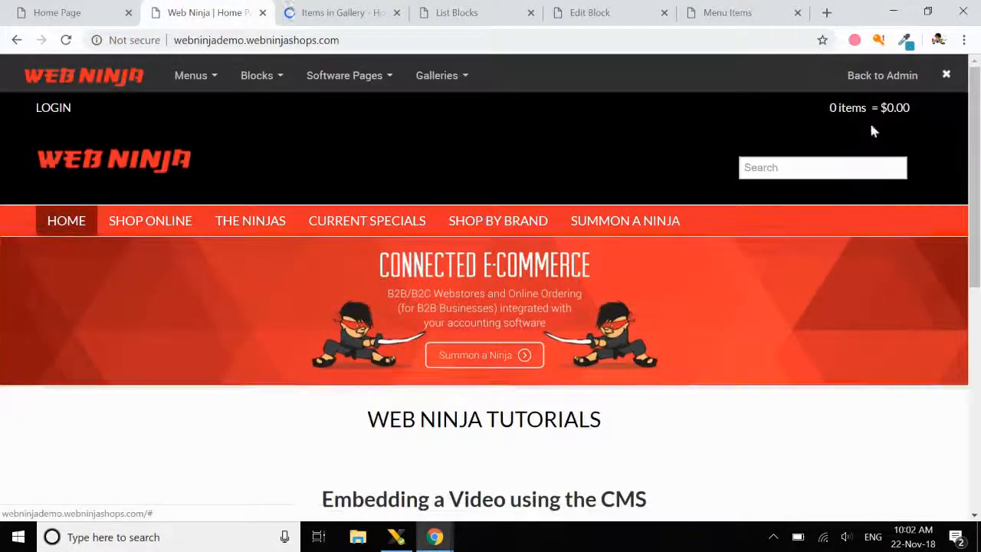
{"action": "left_click_drag", "start_coordinate": [977, 218], "coordinate": [977, 290]}
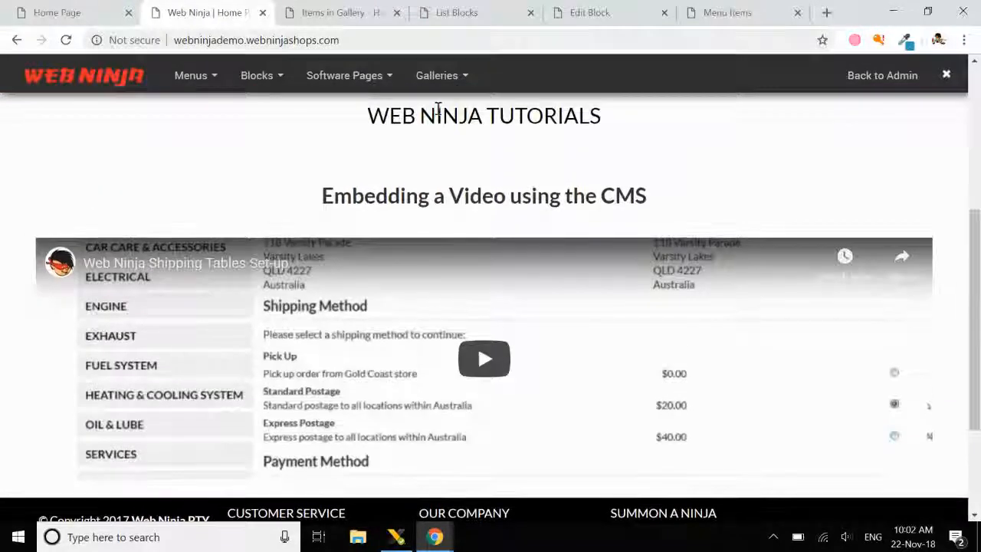
{"action": "left_click", "coordinate": [359, 90]}
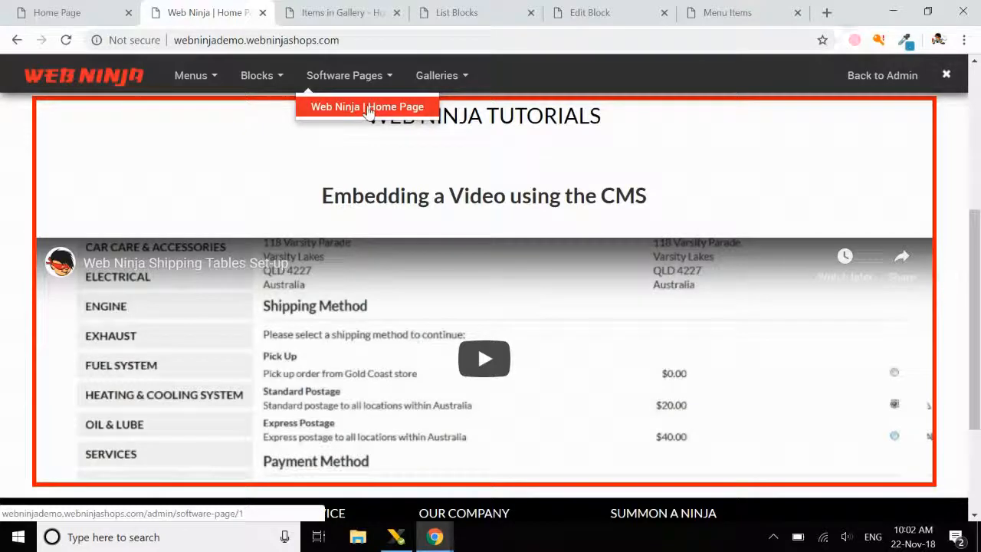
{"action": "left_click", "coordinate": [369, 109]}
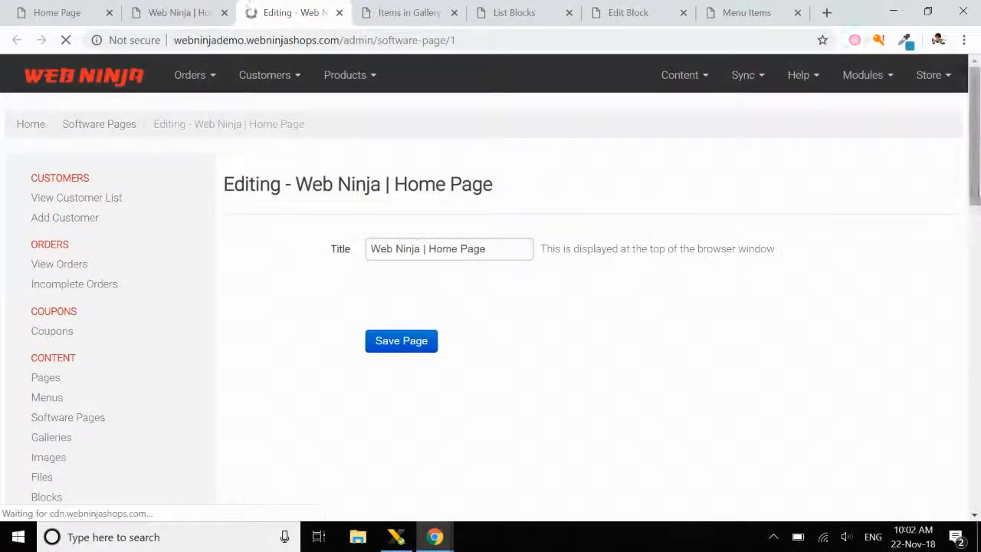
Add the line "Test content for Video" below the embedded video in the home page content and save the page
{"action": "left_click_drag", "start_coordinate": [979, 189], "coordinate": [977, 303]}
{"action": "scroll", "coordinate": [760, 320], "scroll_direction": "down", "scroll_amount": 2}
{"action": "scroll", "coordinate": [760, 315], "scroll_direction": "up", "scroll_amount": 5}
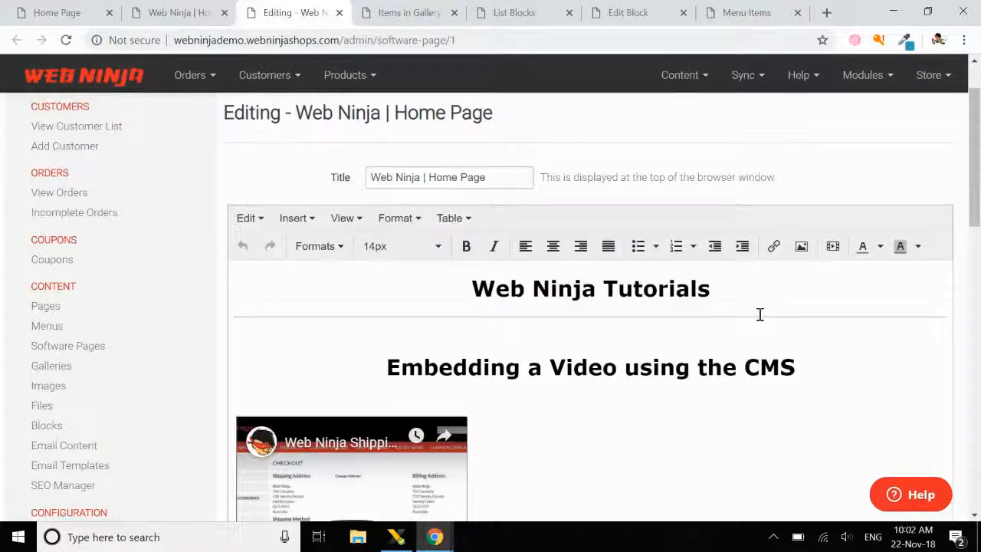
{"action": "scroll", "coordinate": [728, 414], "scroll_direction": "down", "scroll_amount": 4}
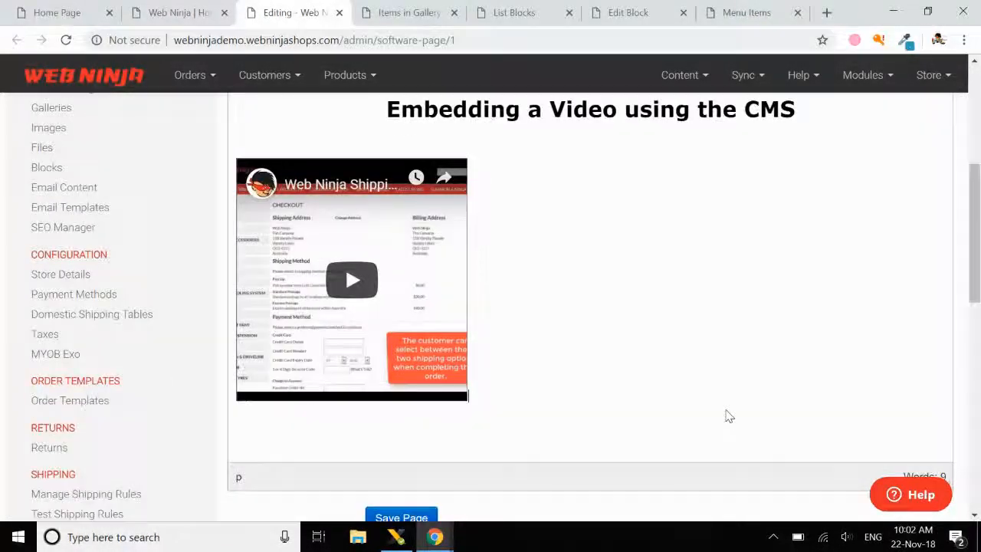
{"action": "key", "text": "Return"}
{"action": "type", "text": "Test content for Video"}
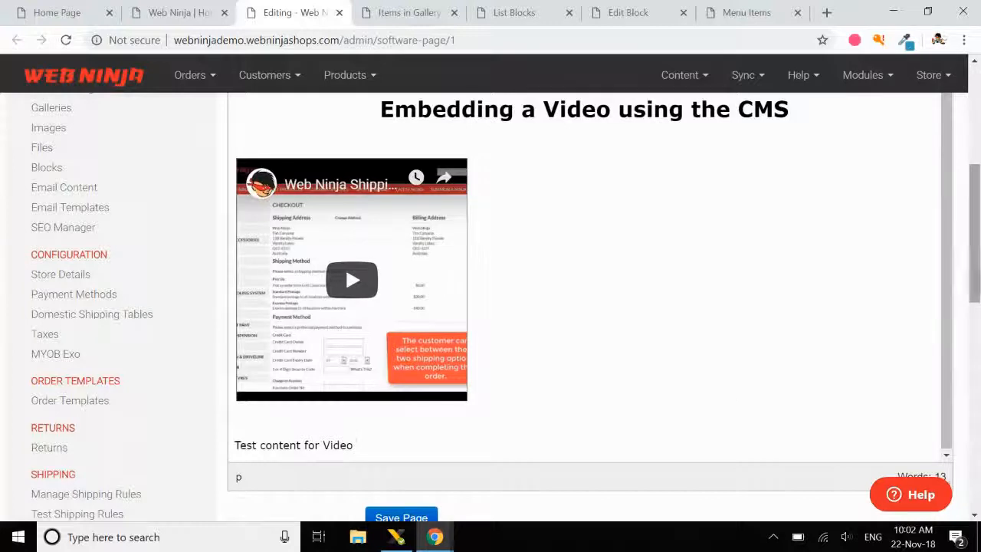
{"action": "scroll", "coordinate": [727, 410], "scroll_direction": "down", "scroll_amount": 3}
{"action": "left_click", "coordinate": [421, 345]}
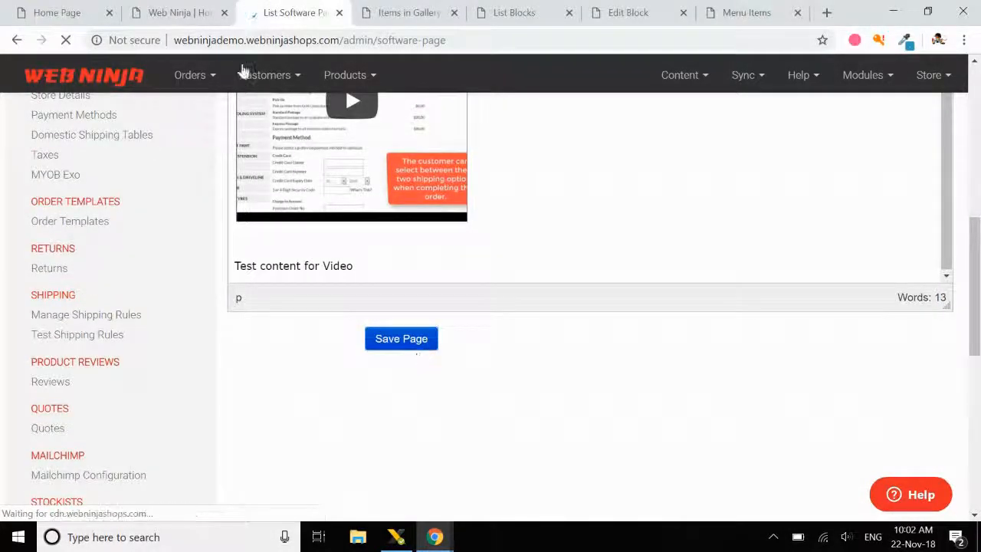
Reload the storefront home page and check the text below the embedded video
{"action": "left_click", "coordinate": [184, 14]}
{"action": "left_click", "coordinate": [302, 42]}
{"action": "key", "text": "Return"}
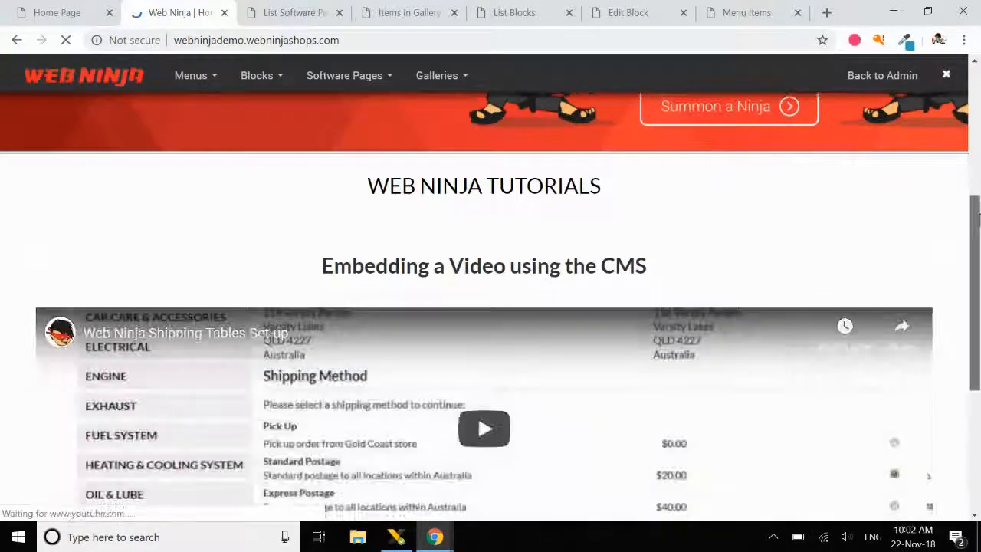
{"action": "scroll", "coordinate": [216, 238], "scroll_direction": "down", "scroll_amount": 7}
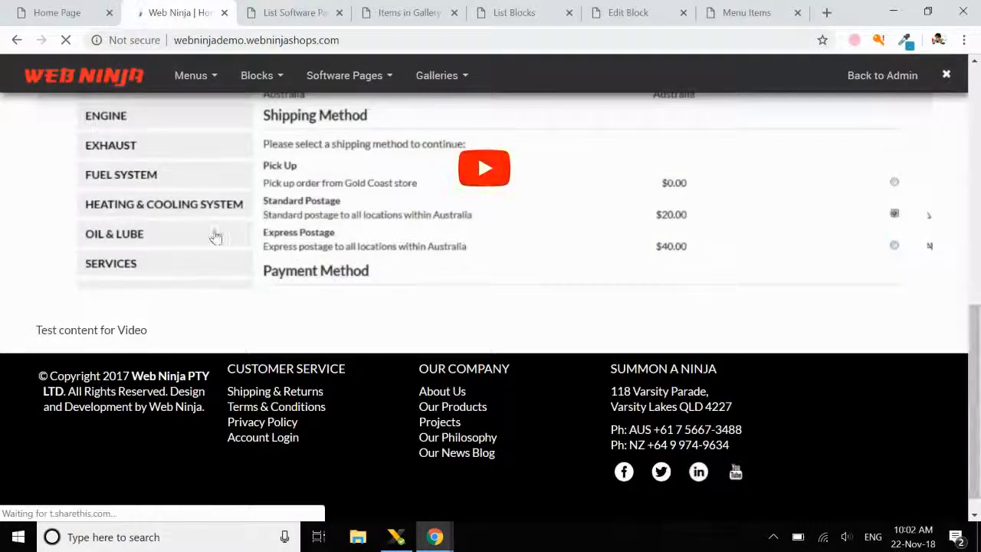
{"action": "triple_click", "coordinate": [90, 330]}
{"action": "left_click_drag", "start_coordinate": [977, 358], "coordinate": [975, 128]}
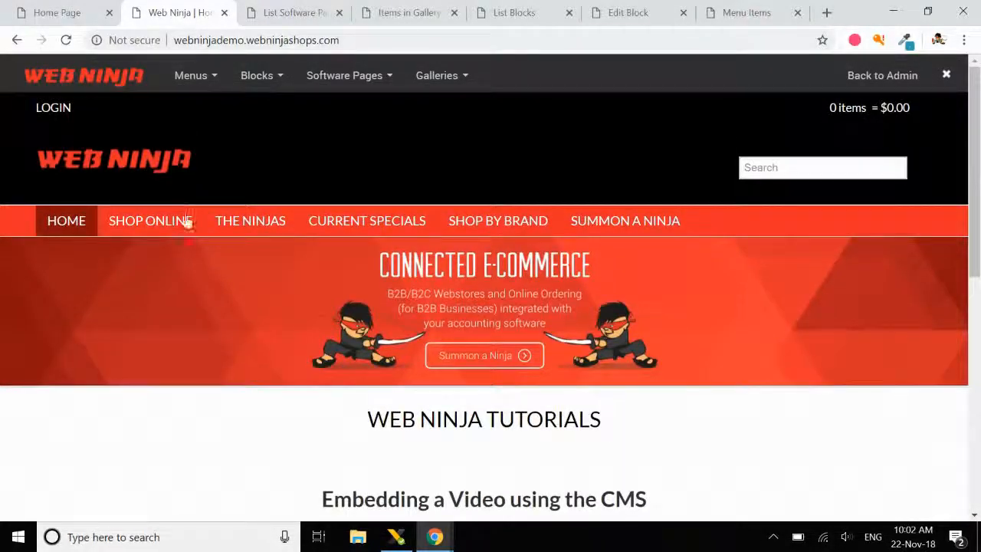
Go to the storefront's The Ninjas page, review its editable blocks and menus, and open the About Us page for editing
{"action": "left_click", "coordinate": [233, 222]}
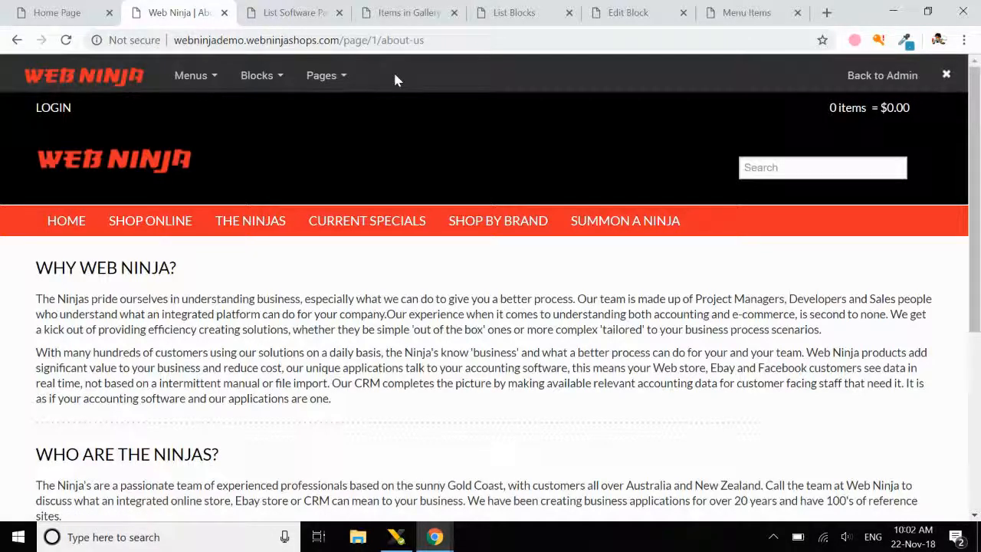
{"action": "left_click", "coordinate": [256, 78]}
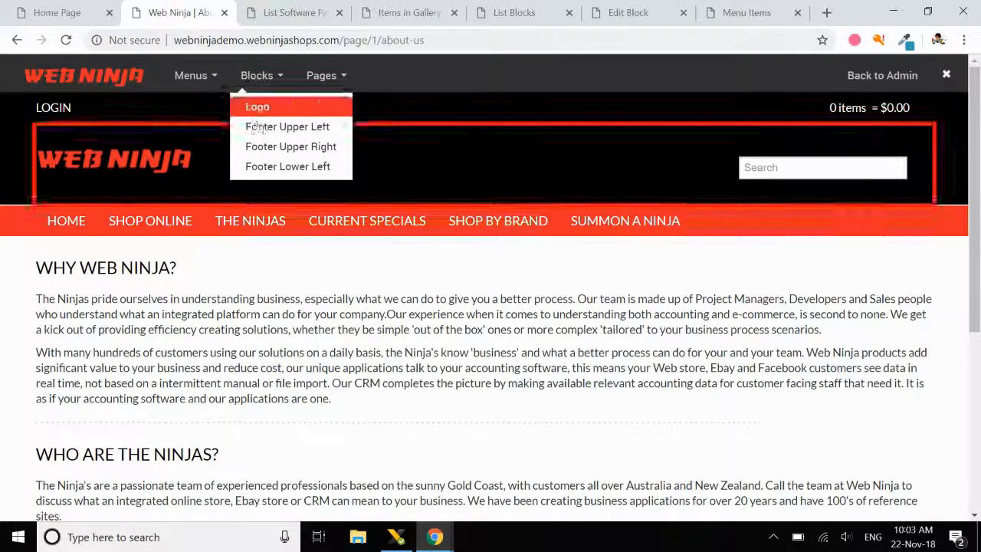
{"action": "left_click", "coordinate": [196, 76]}
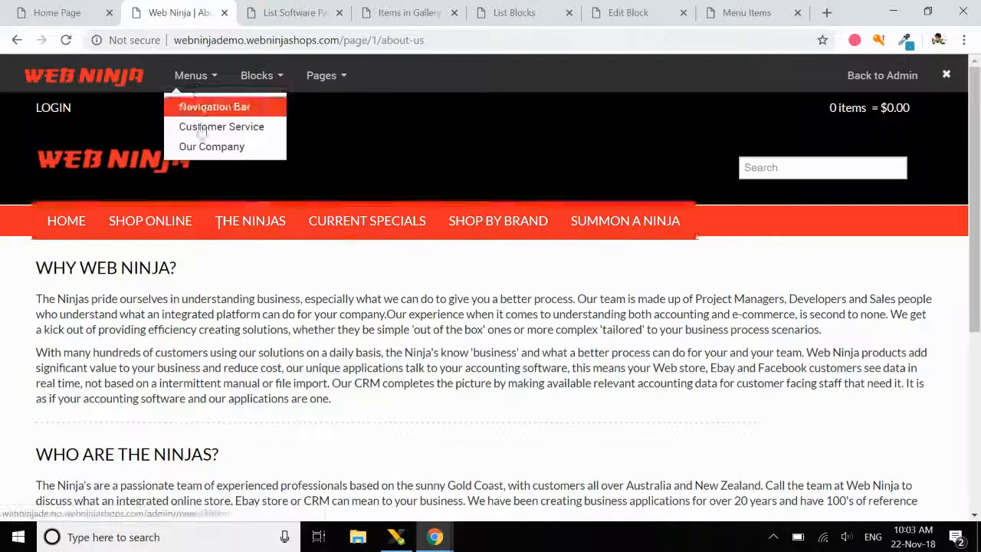
{"action": "left_click", "coordinate": [335, 80]}
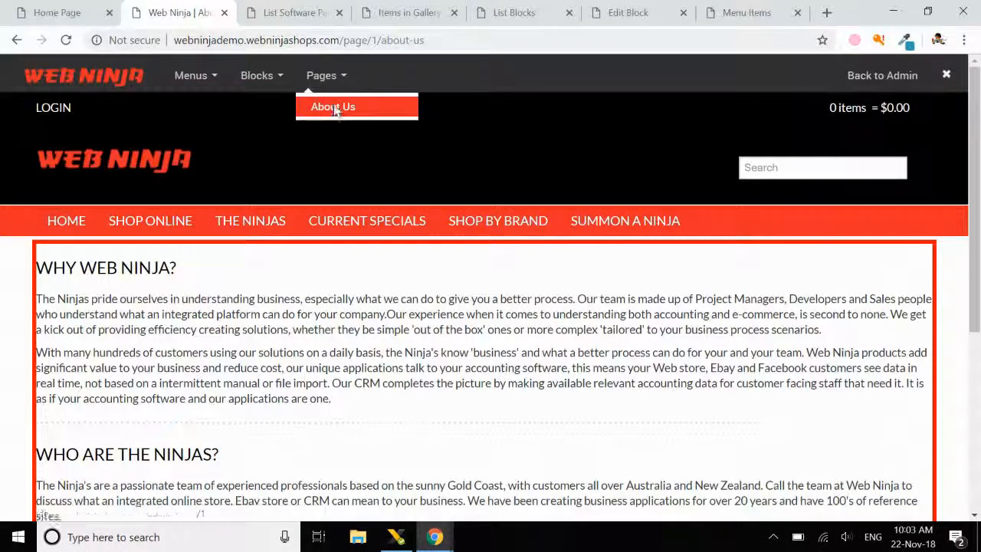
{"action": "left_click", "coordinate": [333, 108]}
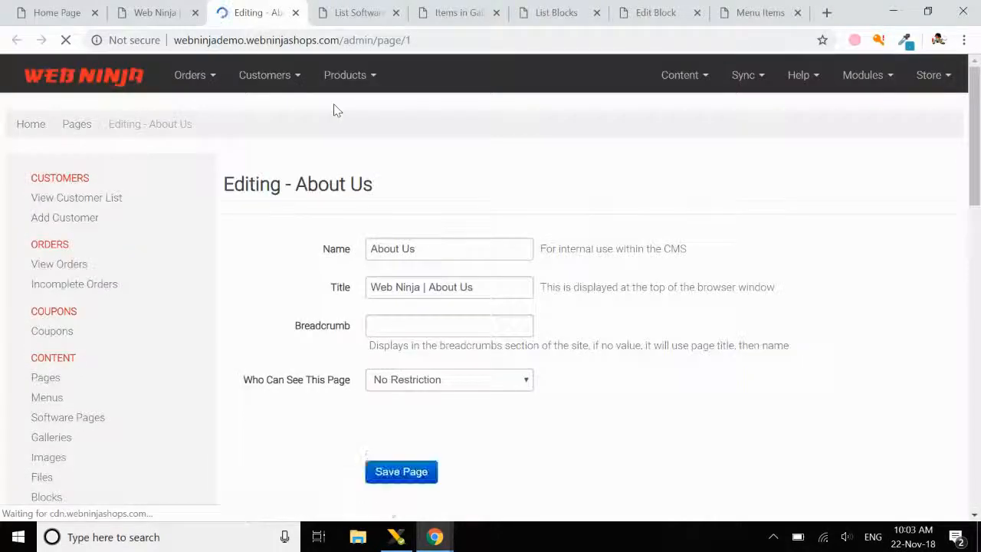
Append "test test test test" to the second paragraph under Why Web Ninja? and save the About Us page
{"action": "scroll", "coordinate": [858, 345], "scroll_direction": "down", "scroll_amount": 5}
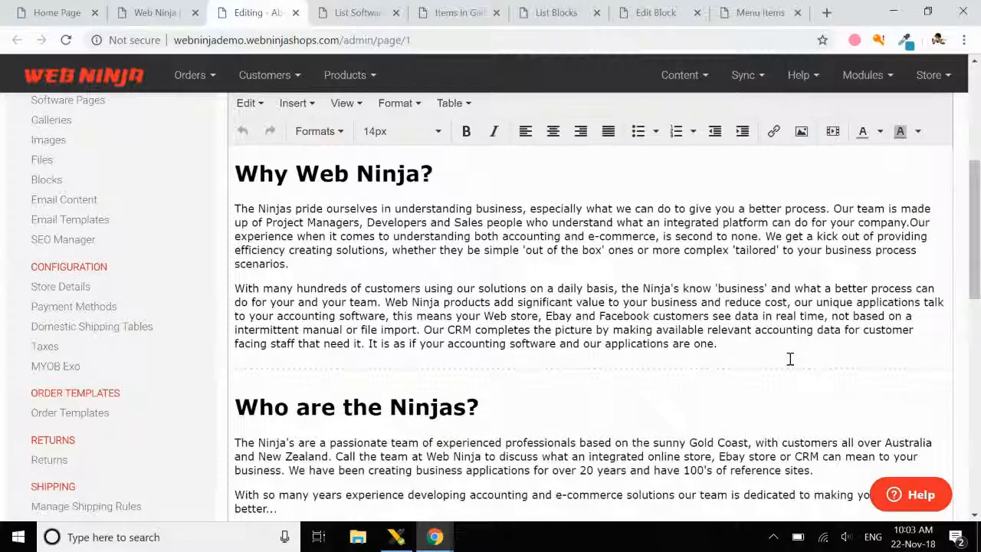
{"action": "type", "text": "test test test test"}
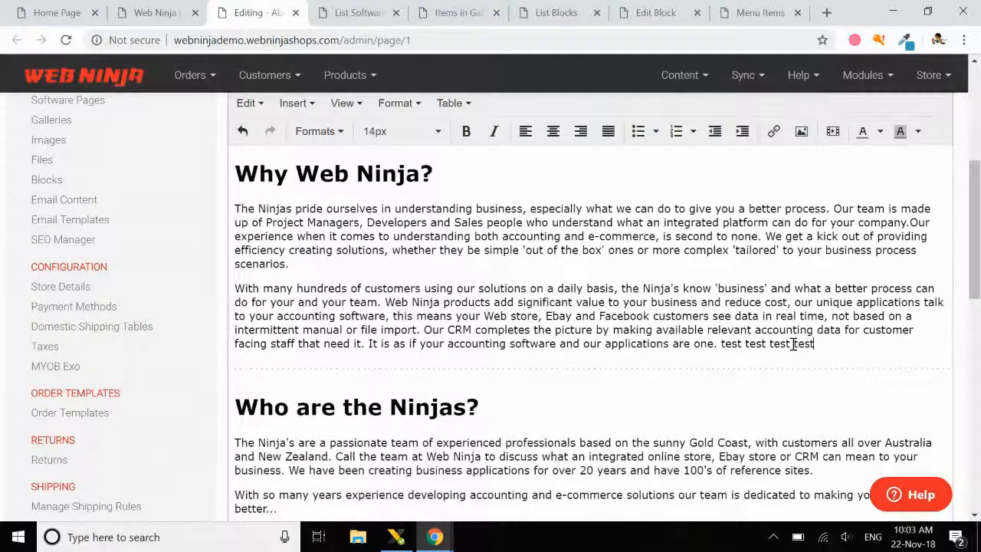
{"action": "scroll", "coordinate": [537, 345], "scroll_direction": "down", "scroll_amount": 4}
{"action": "left_click", "coordinate": [390, 381]}
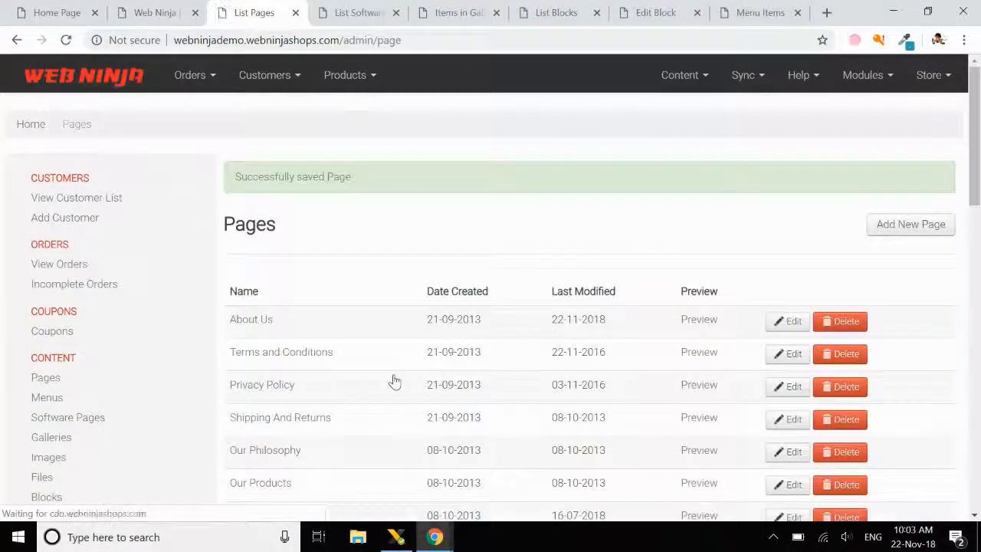
Return to the storefront About Us page and review the menus, blocks and pages offered in the editing bar
{"action": "left_click", "coordinate": [156, 13]}
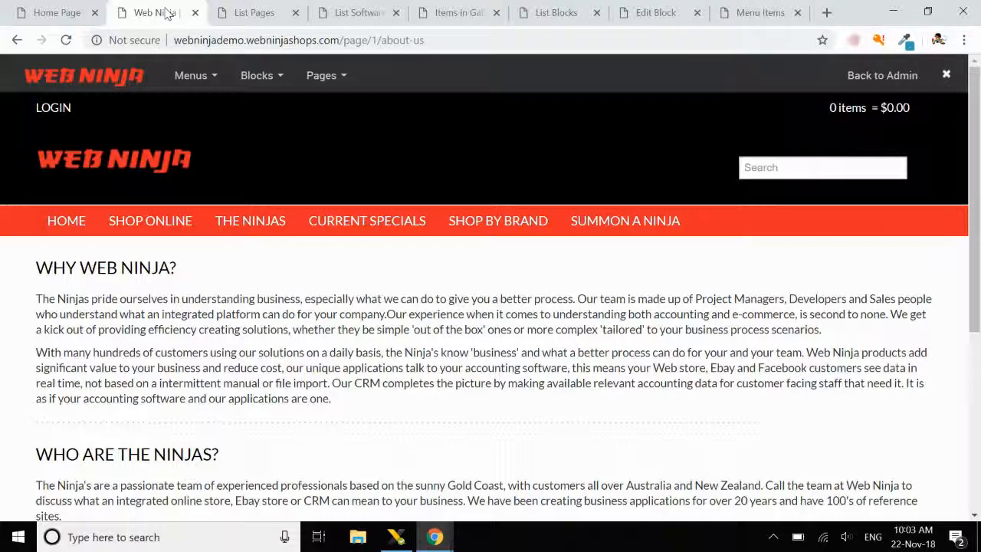
{"action": "left_click", "coordinate": [202, 83]}
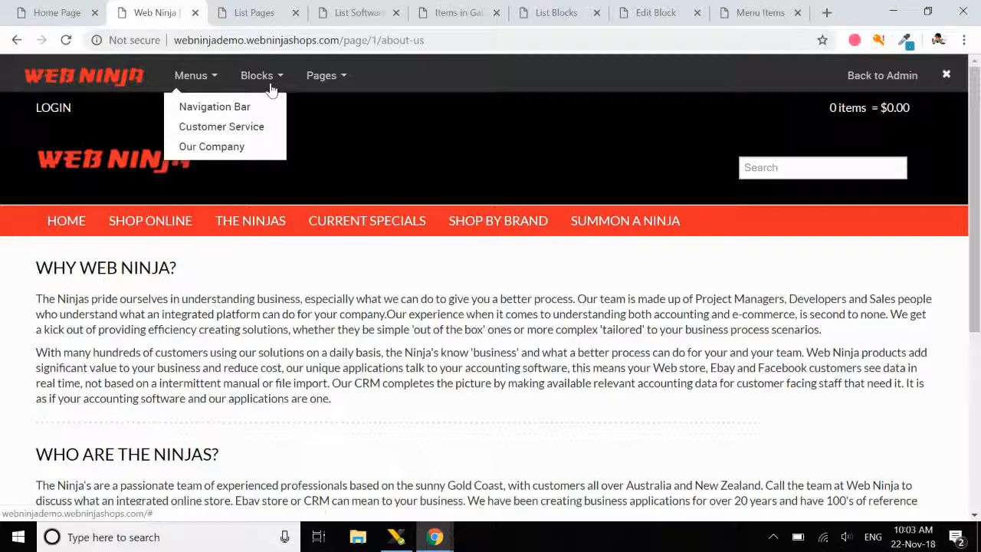
{"action": "left_click", "coordinate": [270, 86]}
{"action": "left_click", "coordinate": [321, 81]}
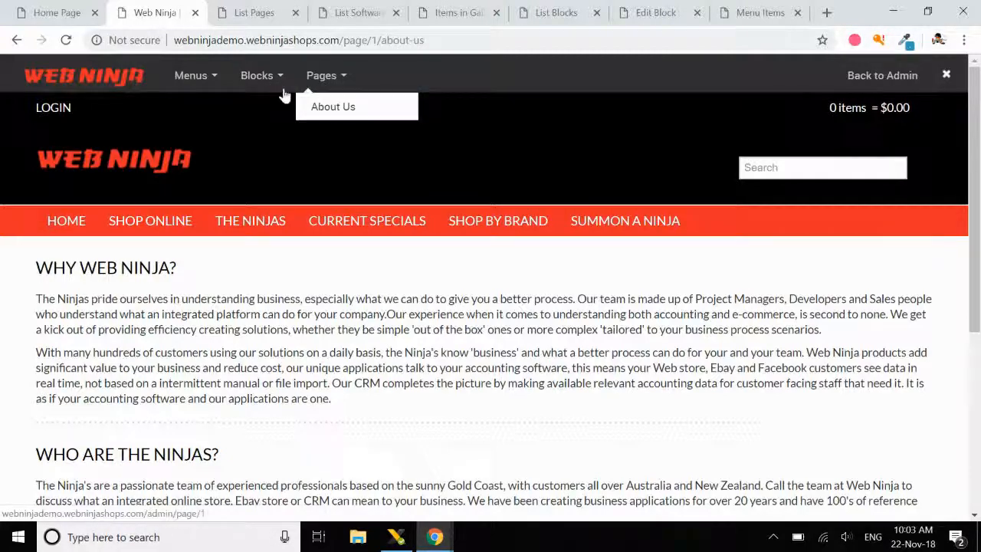
{"action": "left_click", "coordinate": [203, 84]}
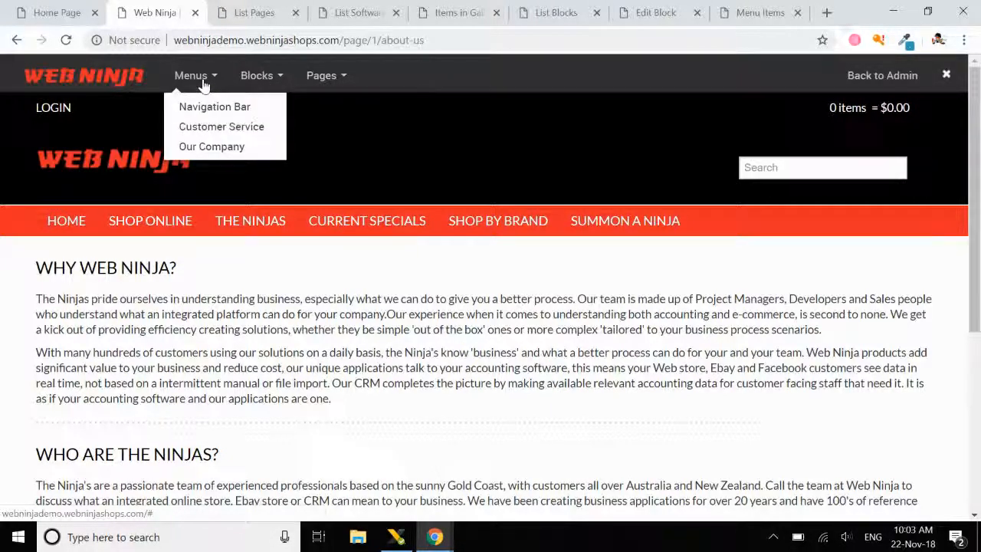